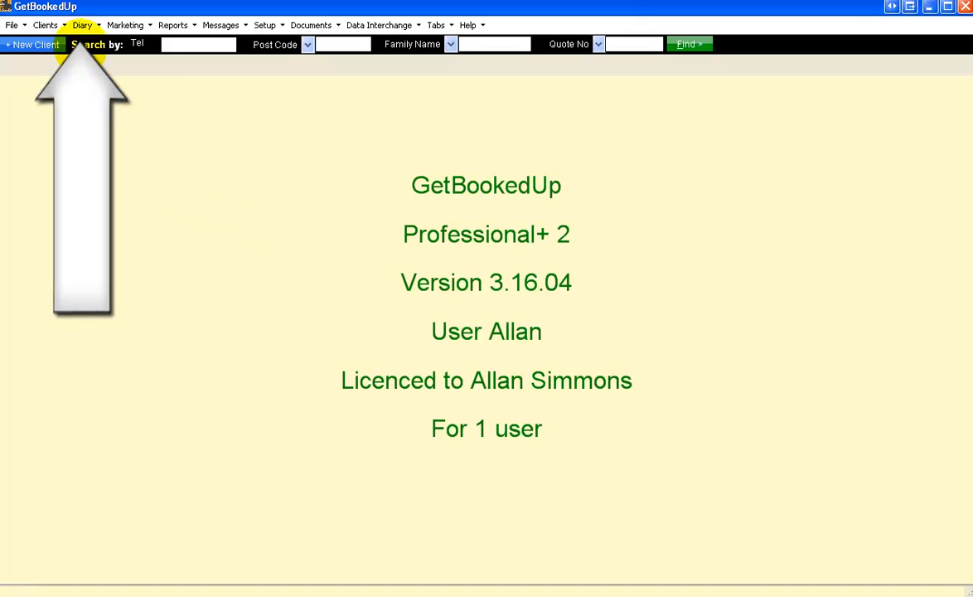
Open the quote diary and show the appointments for 21 January 2013.
left_click(98, 25)
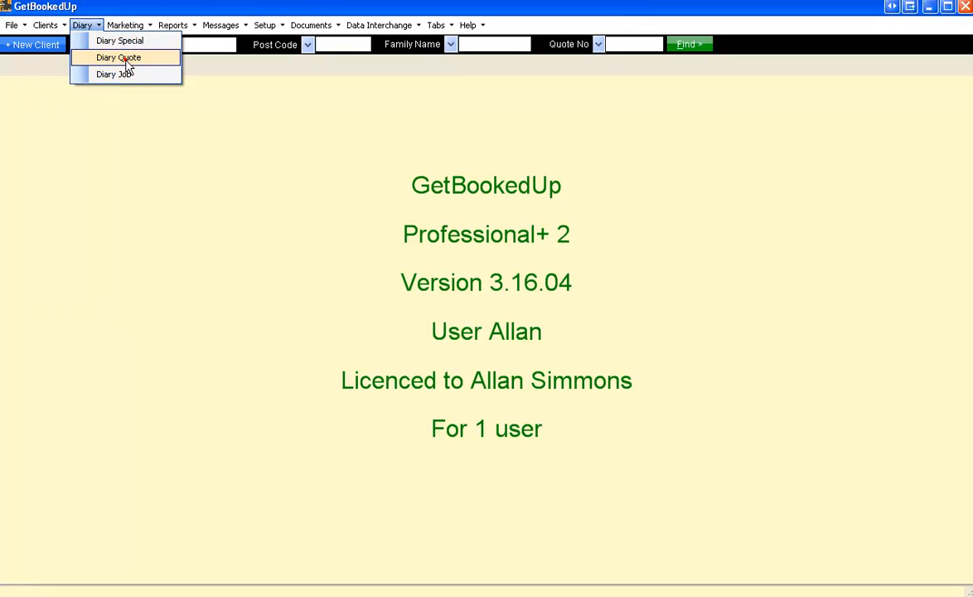
left_click(124, 60)
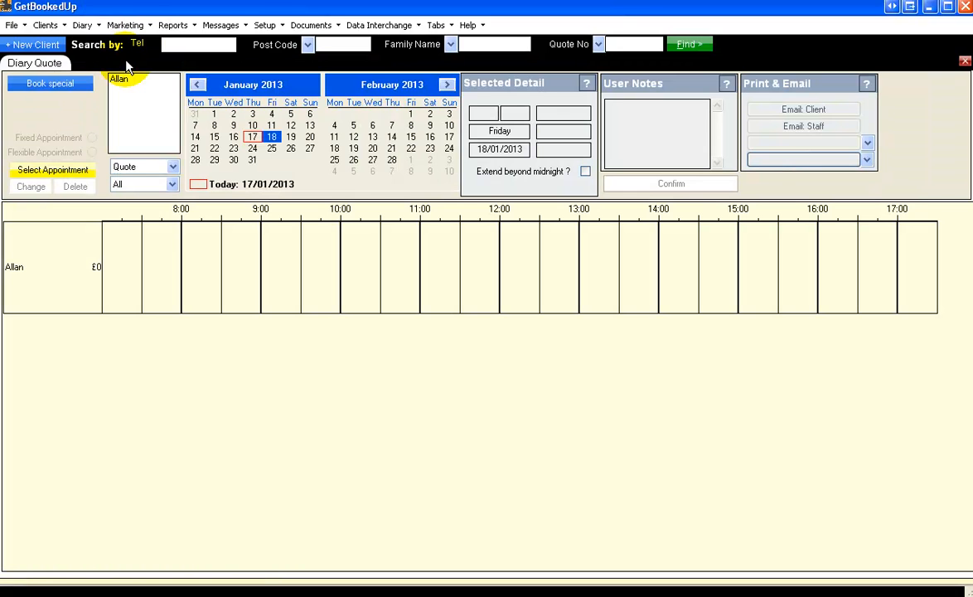
left_click(193, 150)
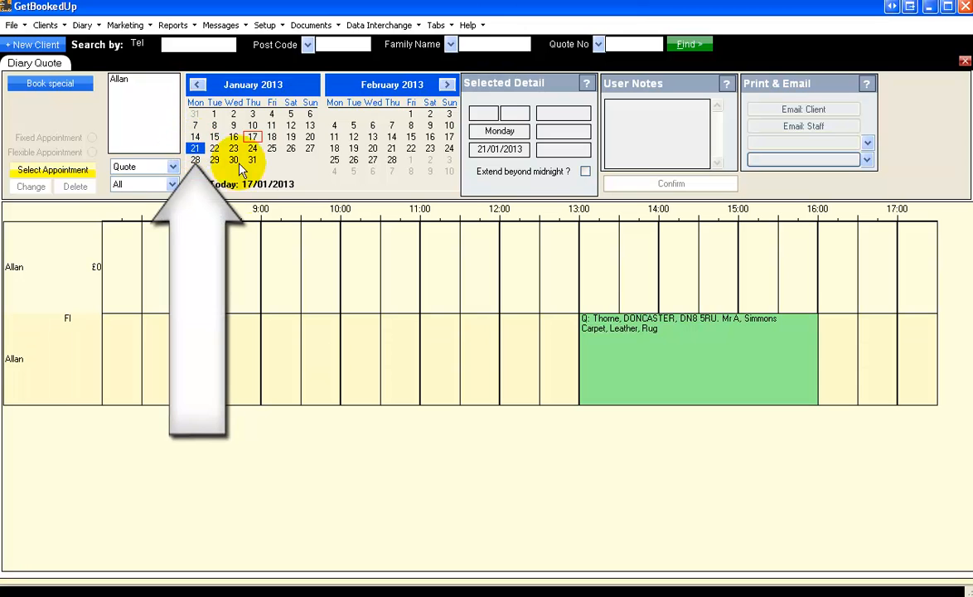
Open the client record from the 13:00 to 16:00 quote appointment and show its quotations.
left_click(697, 361)
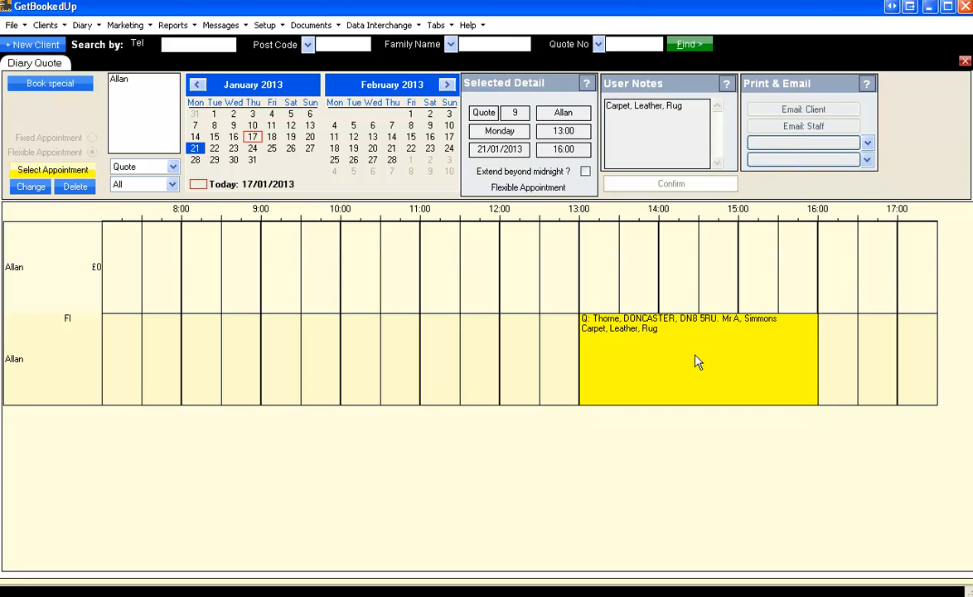
double_click(696, 362)
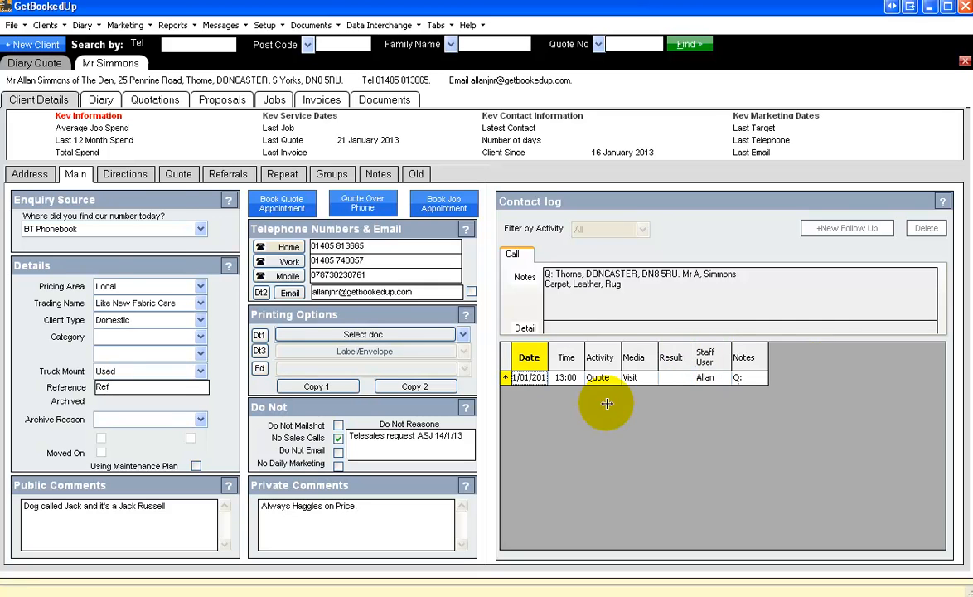
left_click(149, 101)
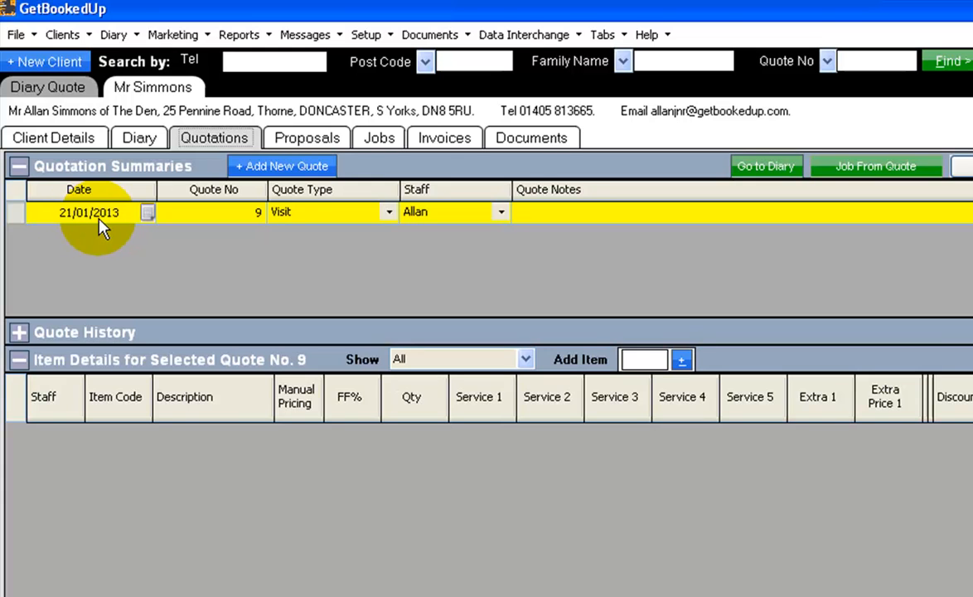
Review the date, quote number, quote type, staff and notes fields of the visit quotation's summary row.
left_click(98, 221)
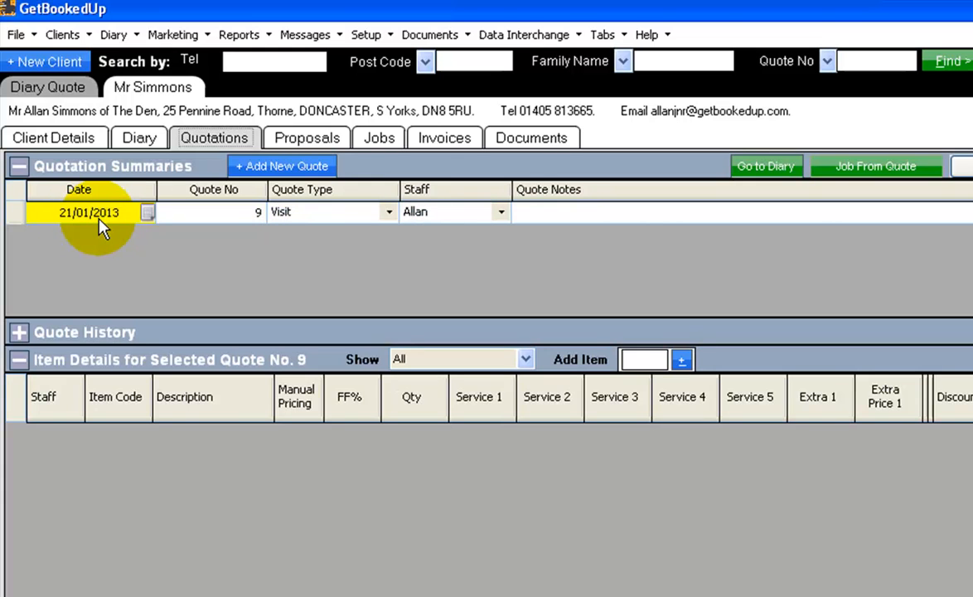
left_click(244, 218)
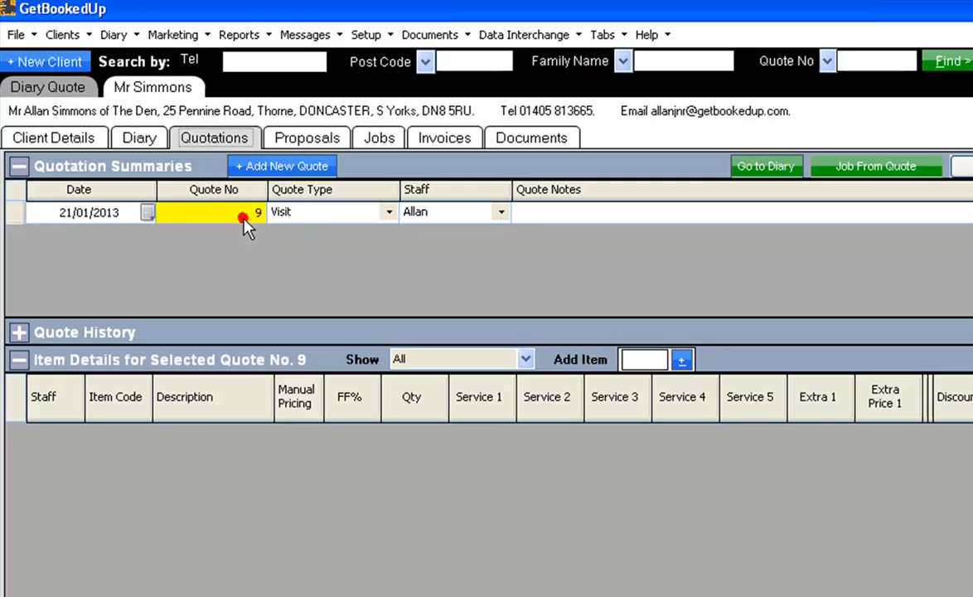
left_click(330, 222)
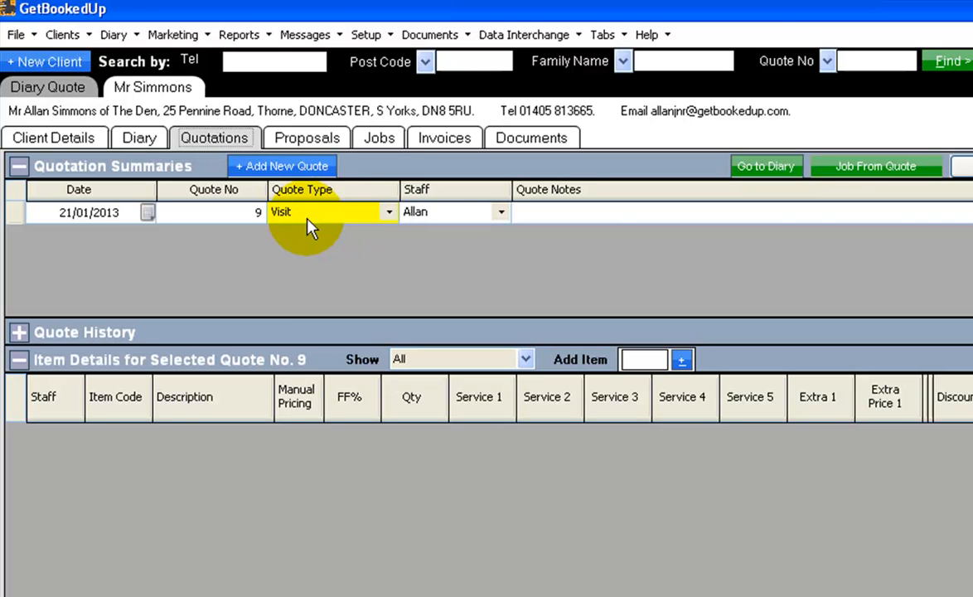
left_click(475, 217)
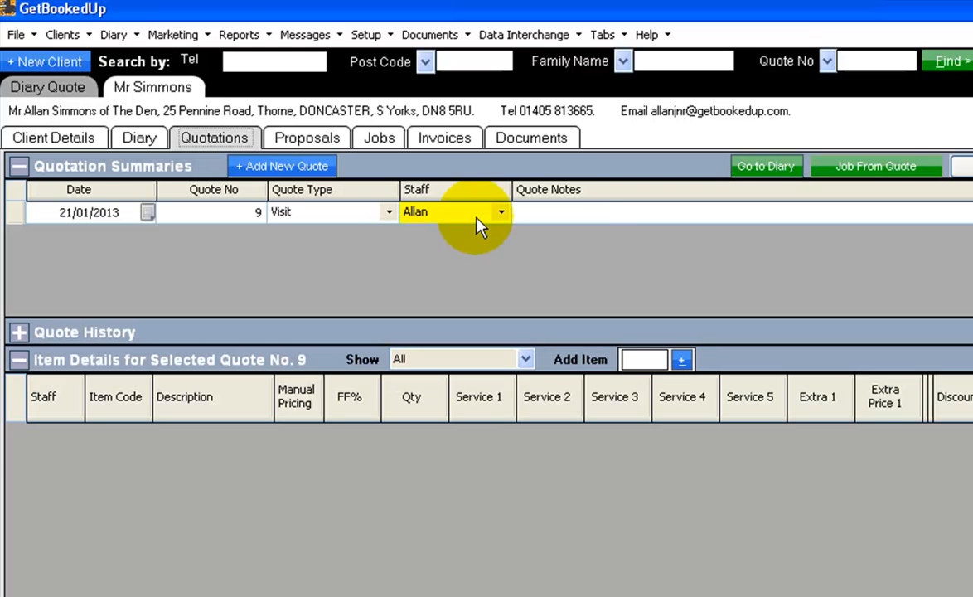
left_click(590, 219)
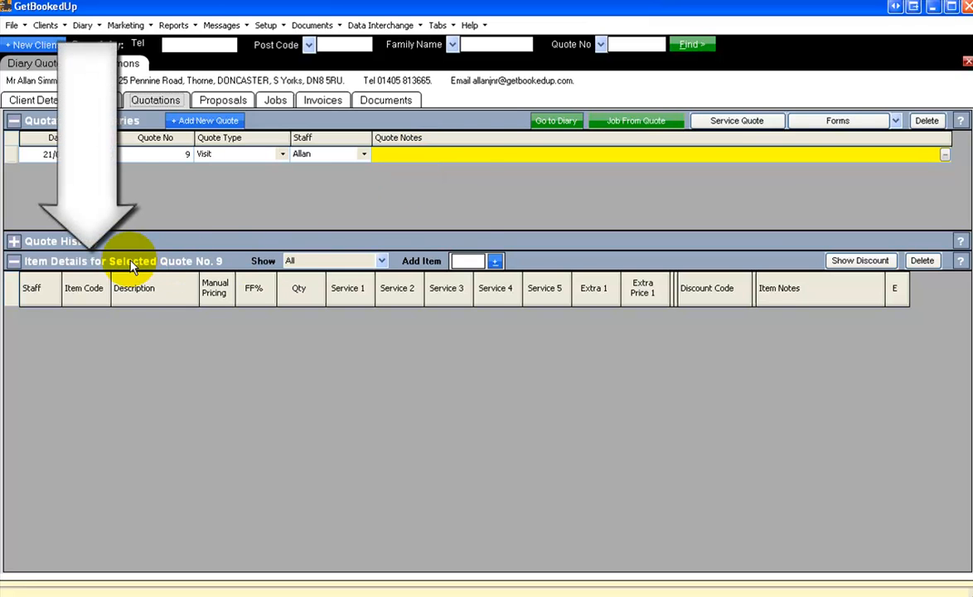
Add the lounge/dining room carpet to the quote using item code LD.
left_click(463, 261)
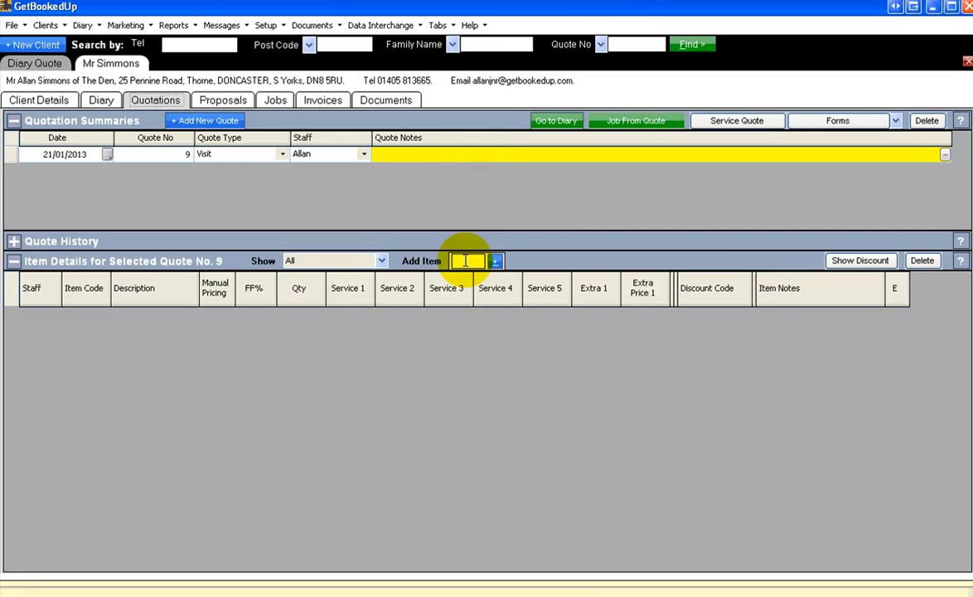
type("ld")
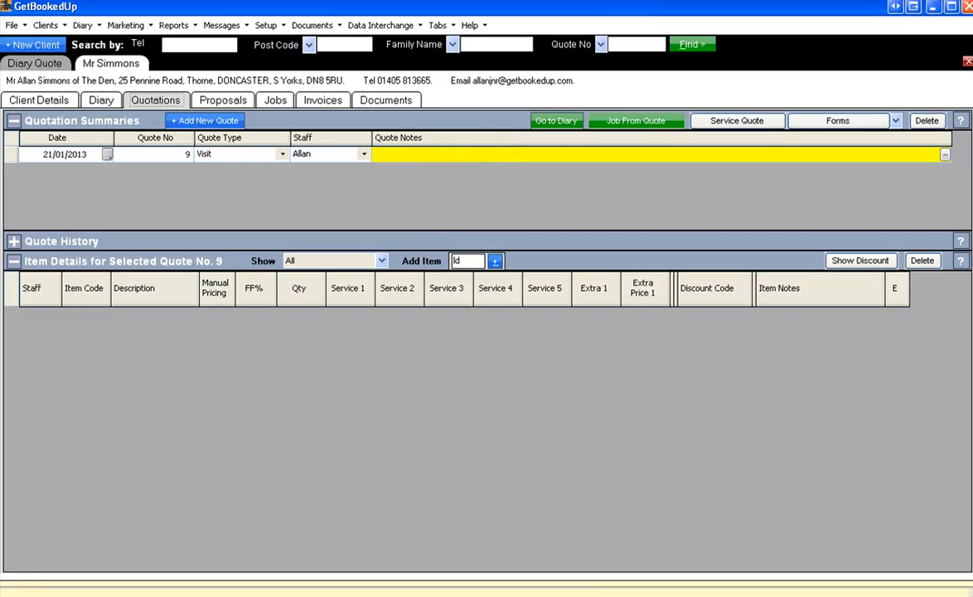
key("Return")
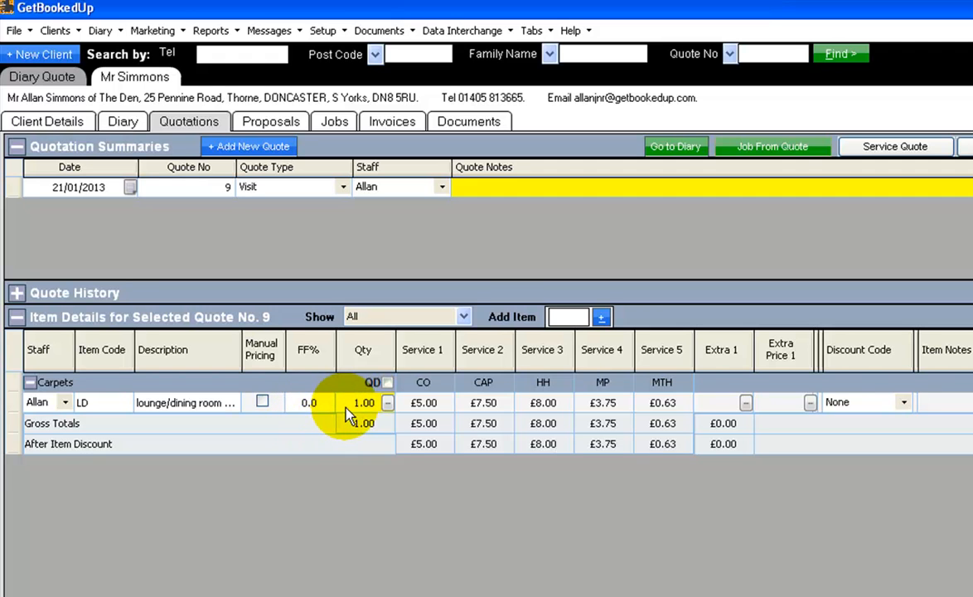
In the carpet item's quantity calculator, enter a 4.2 by 4.8 metre area with the note Lounge.
left_click(388, 403)
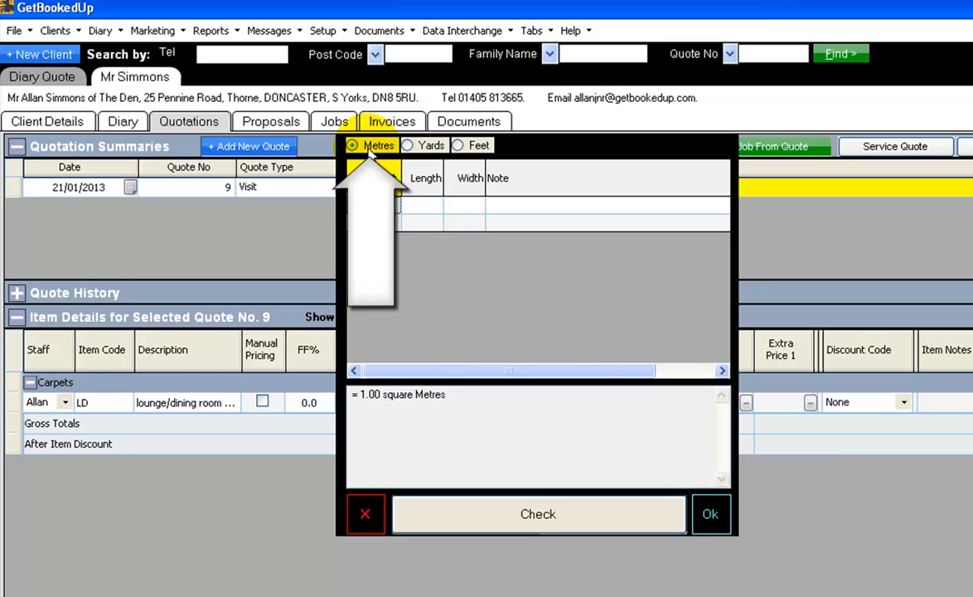
left_click(431, 205)
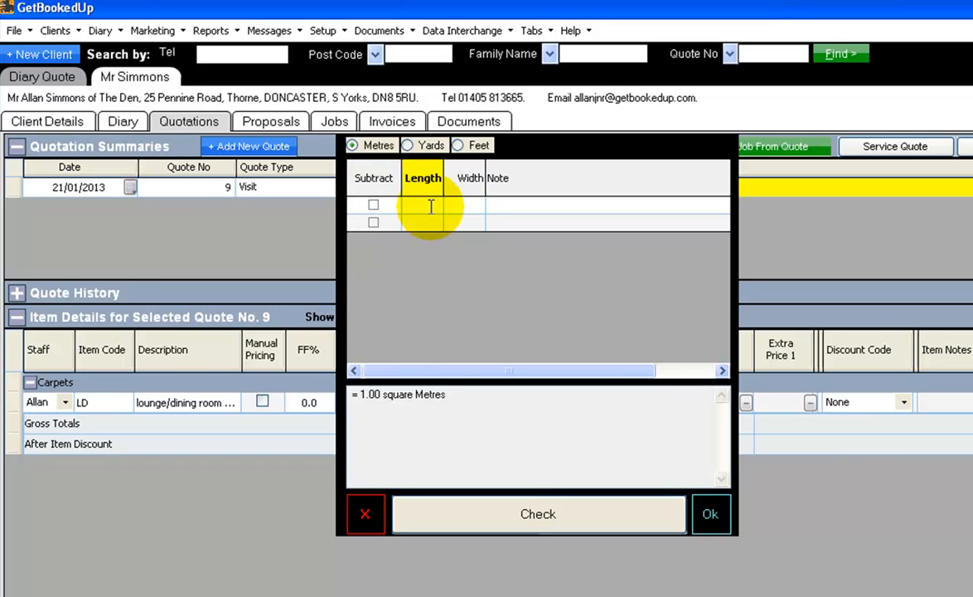
type("4.2")
key("Tab")
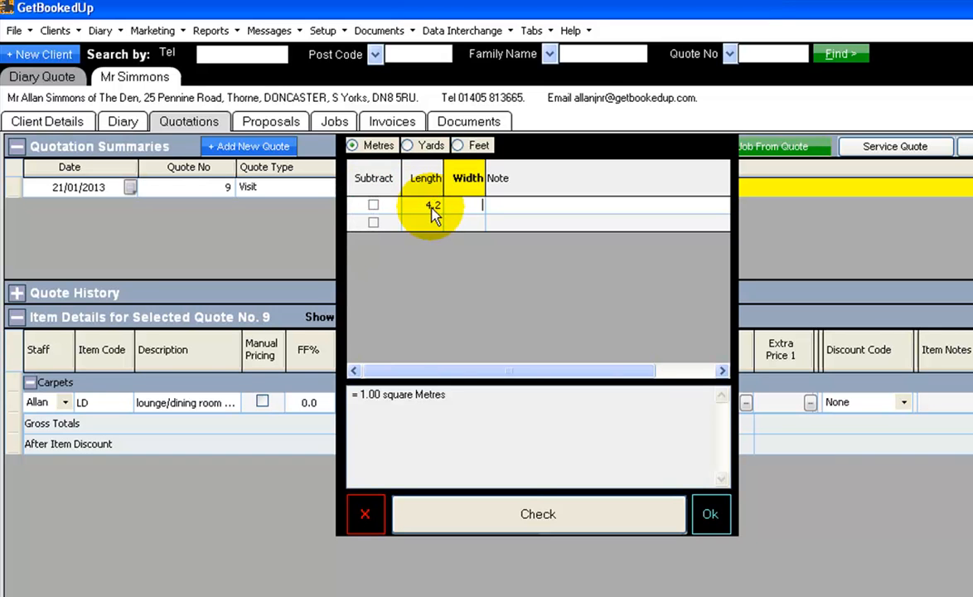
type("4.8")
key("Tab")
type("Lounge")
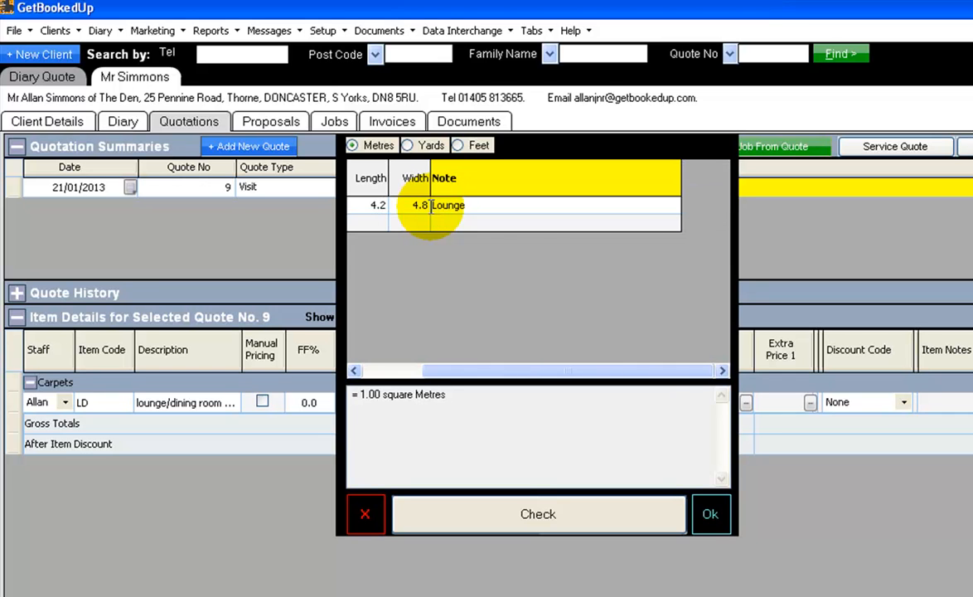
key("Tab")
Add a second area of 3.2 by 3.7 metres noted Diner, check the calculation and apply it as the quantity.
key("Tab")
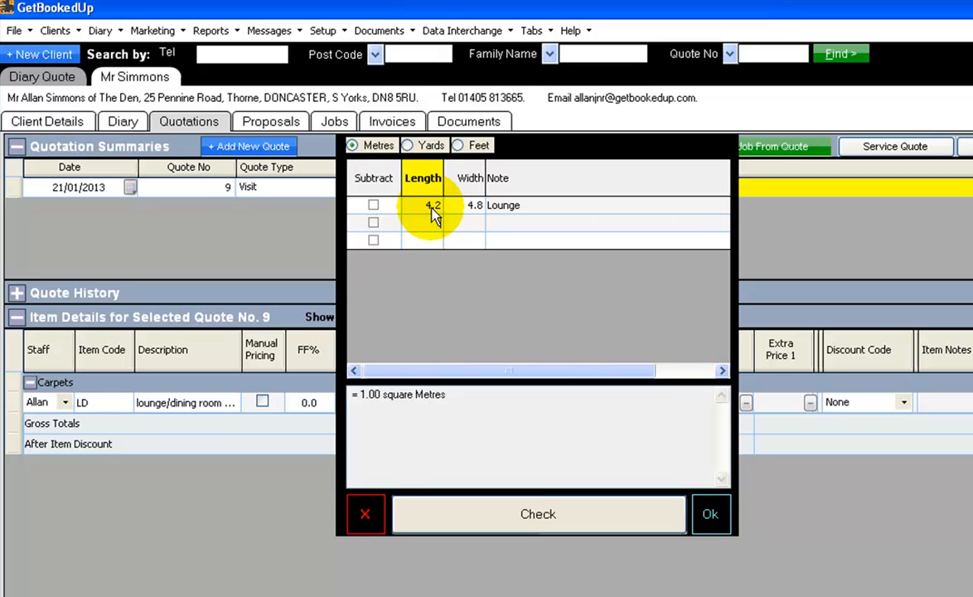
type("3.5")
key("Tab")
type("3.7")
key("Tab")
type("Diner")
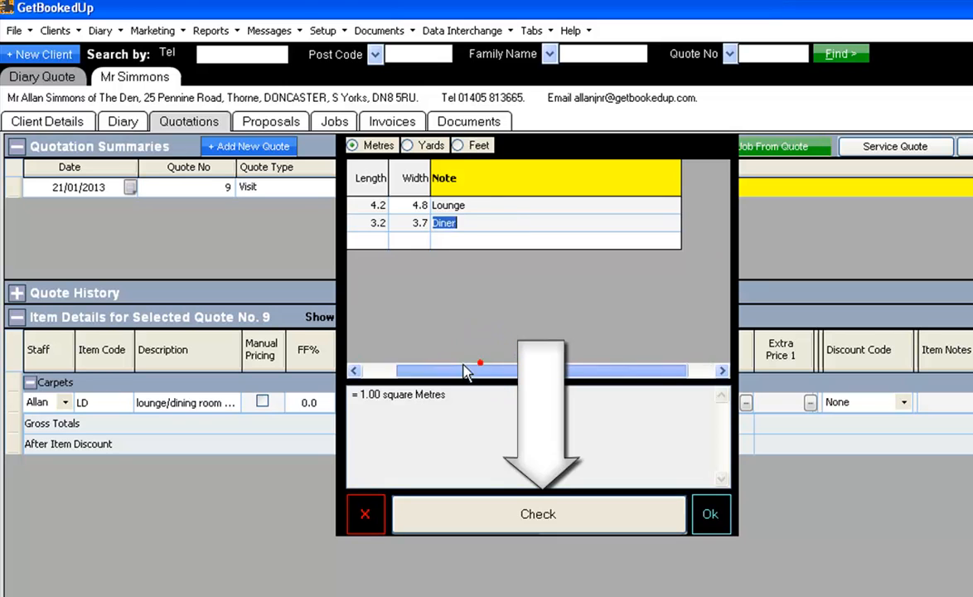
left_click_drag(477, 368, 410, 371)
left_click(538, 516)
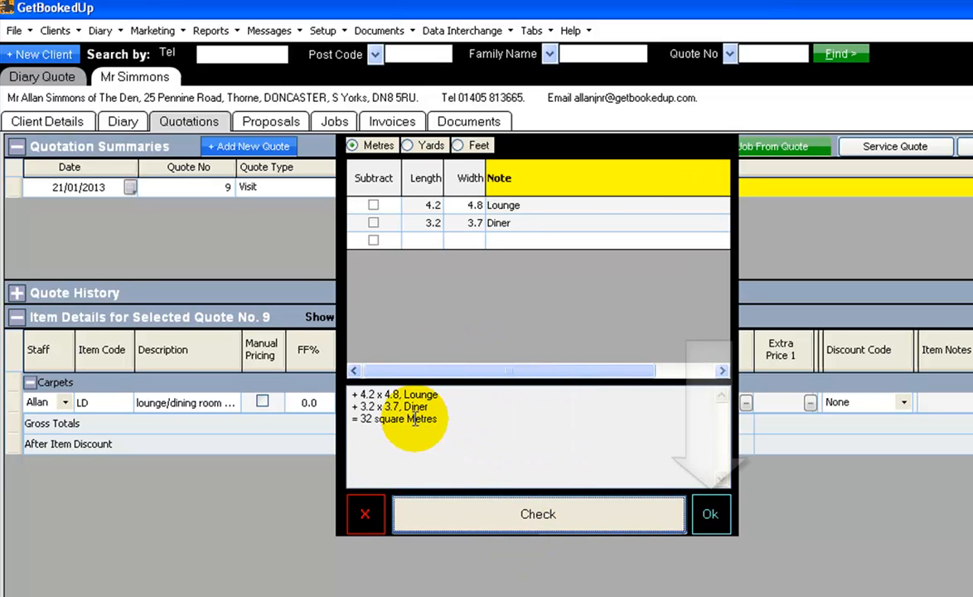
left_click(710, 515)
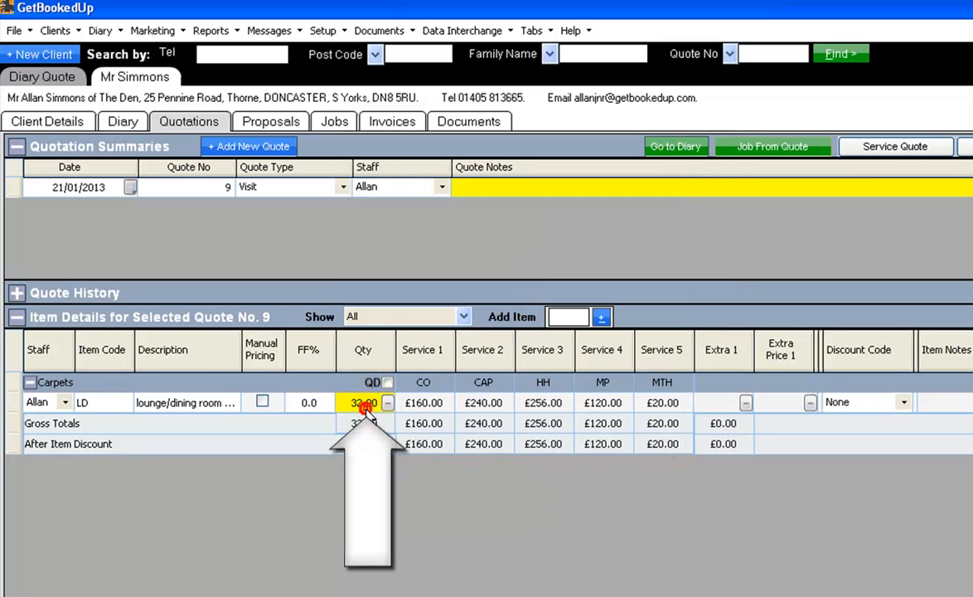
Examine the carpet item's prices for the services CO, CAP, HH, MP and MTH.
left_click(421, 408)
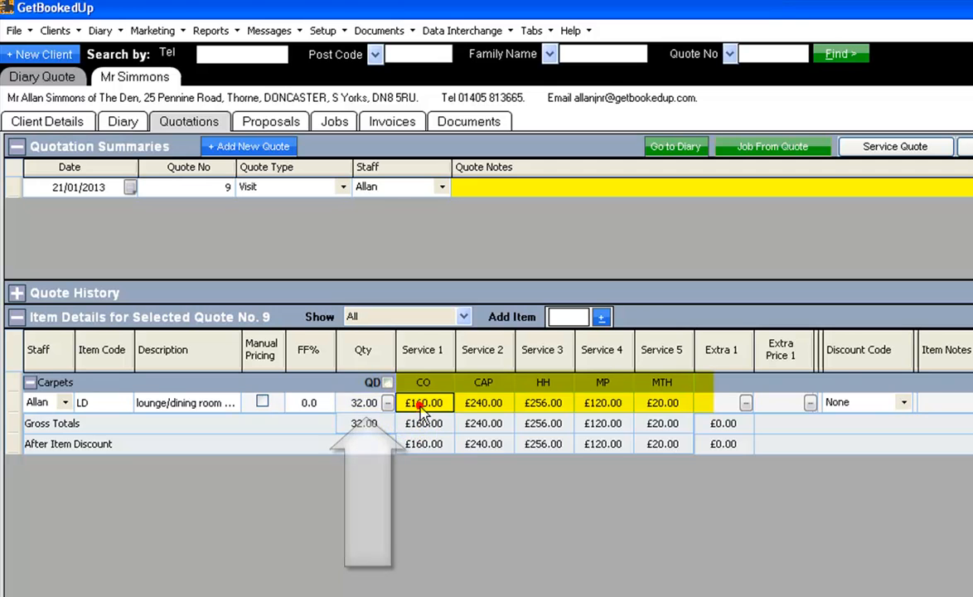
left_click(429, 382)
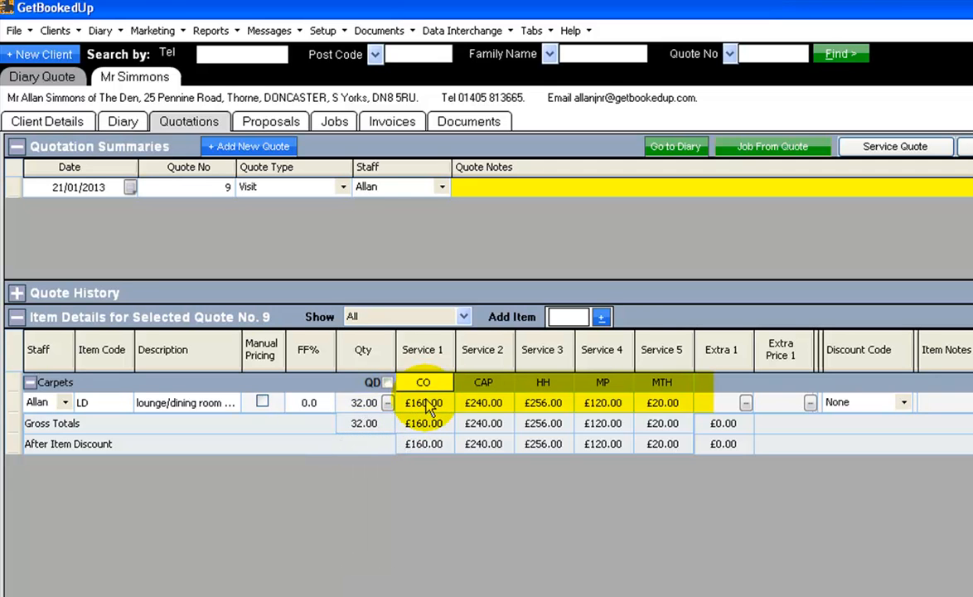
left_click(483, 383)
left_click(484, 402)
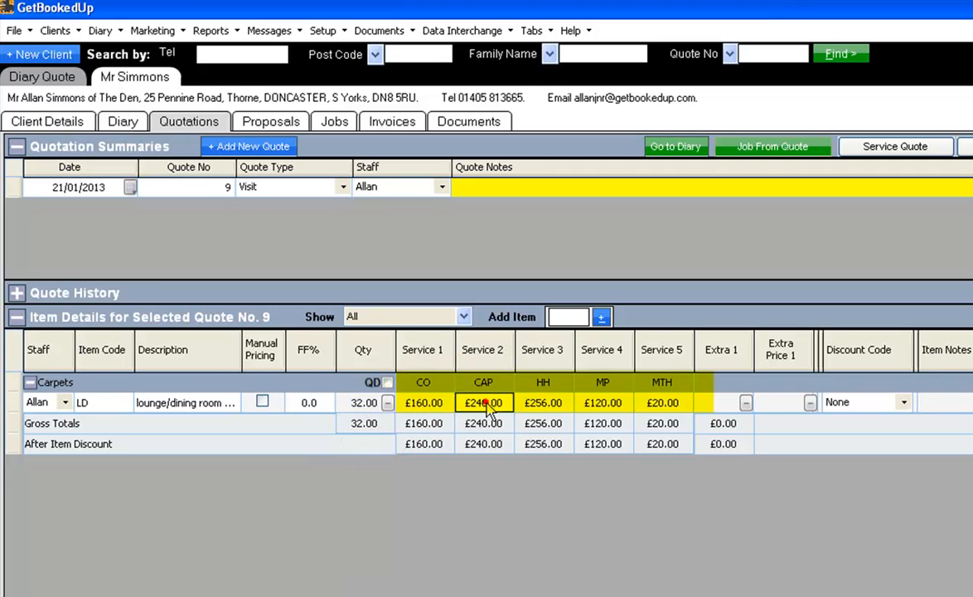
left_click(543, 402)
left_click(552, 390)
left_click(551, 403)
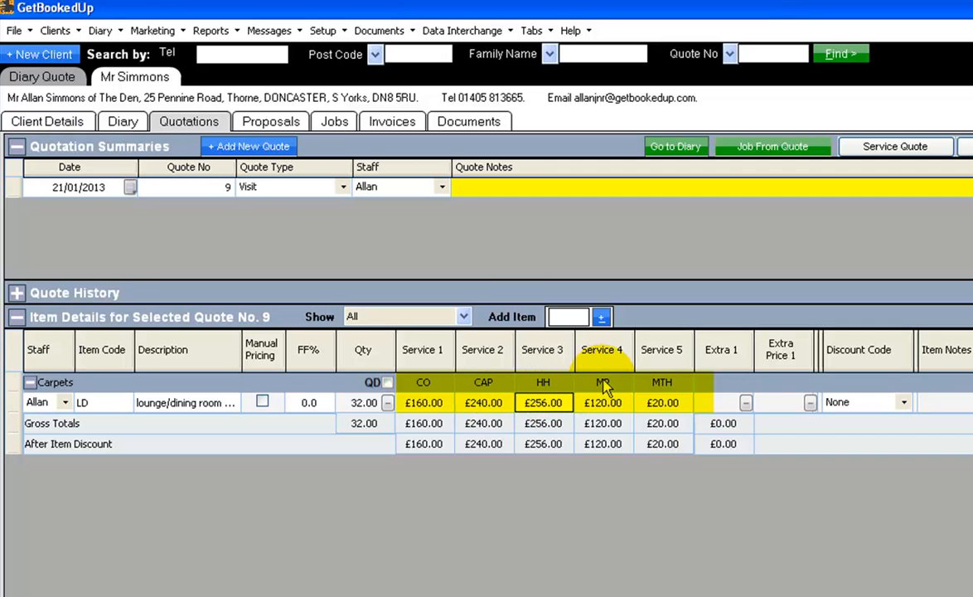
left_click(600, 403)
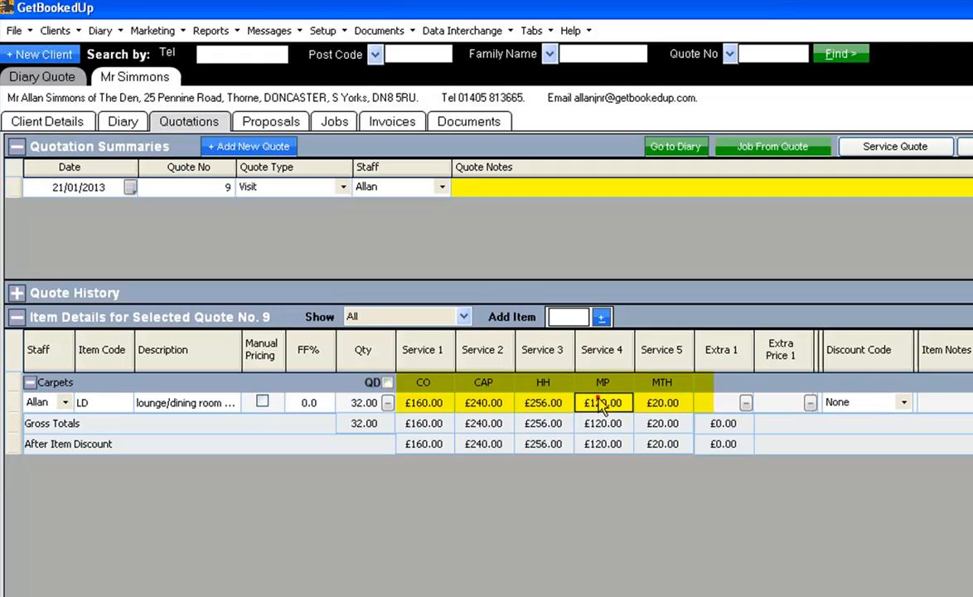
left_click(665, 403)
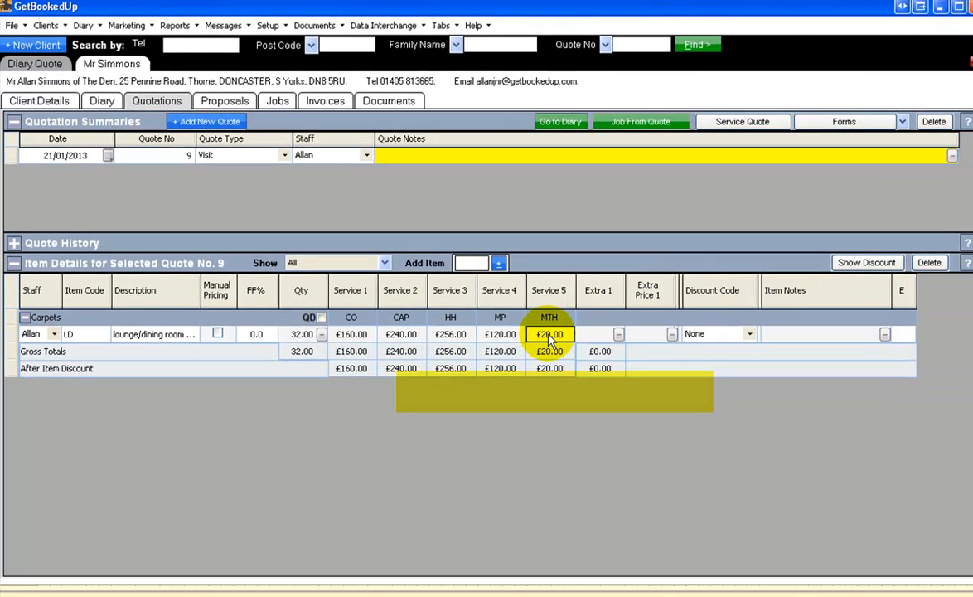
Add the item note "Weak seam by doorway" to the lounge/dining room carpet.
key("Tab")
key("Tab")
key("Tab")
key("Tab")
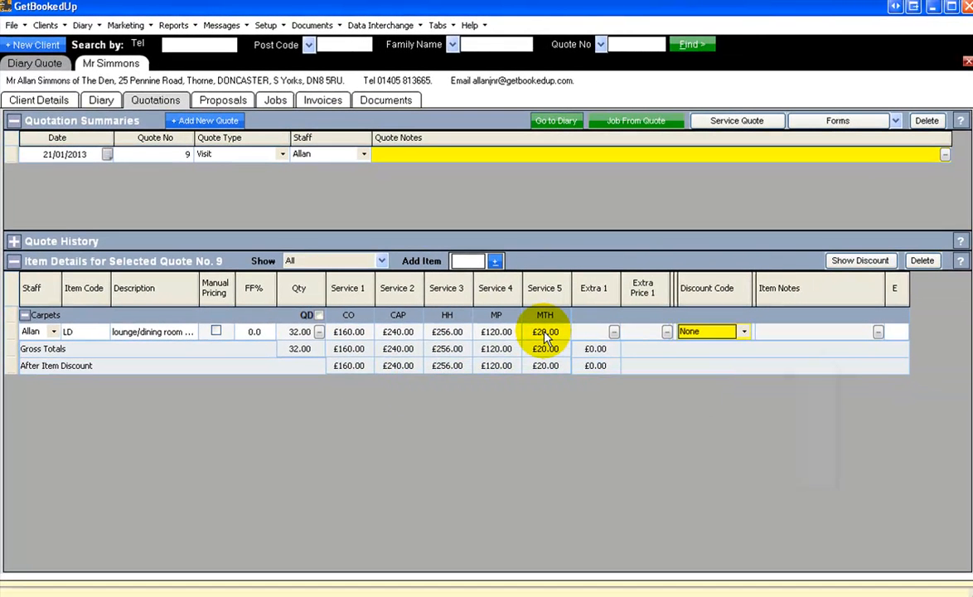
left_click(877, 332)
left_click(739, 275)
type("Weak se")
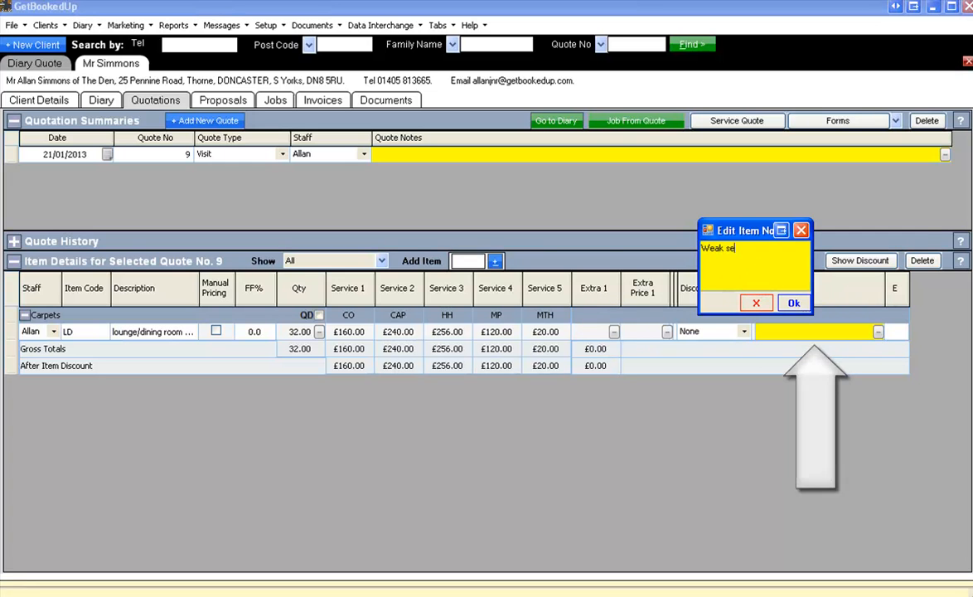
type("am by doorway")
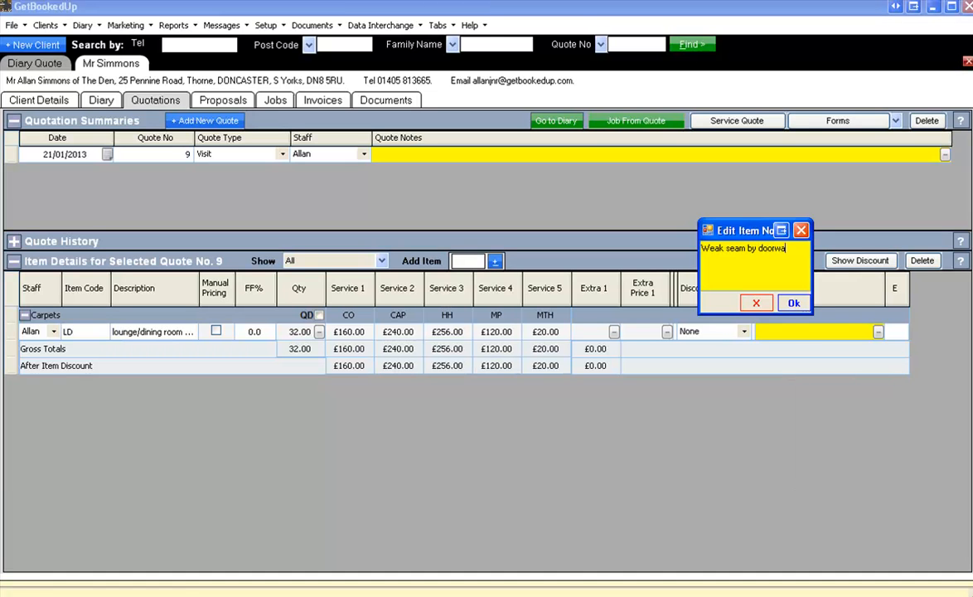
left_click(791, 304)
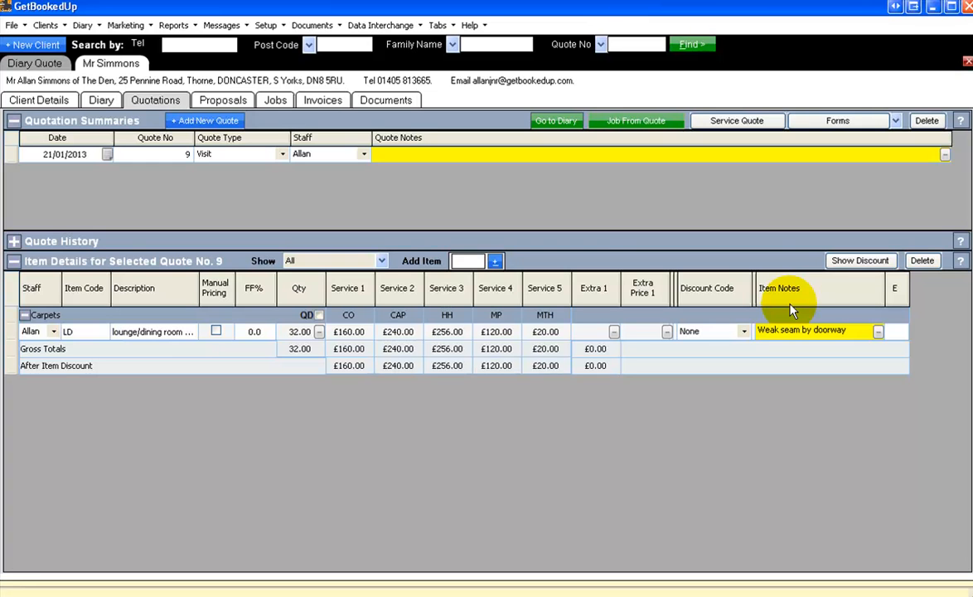
Add a Bedroom 1 carpet item to the selected quote.
left_click(460, 262)
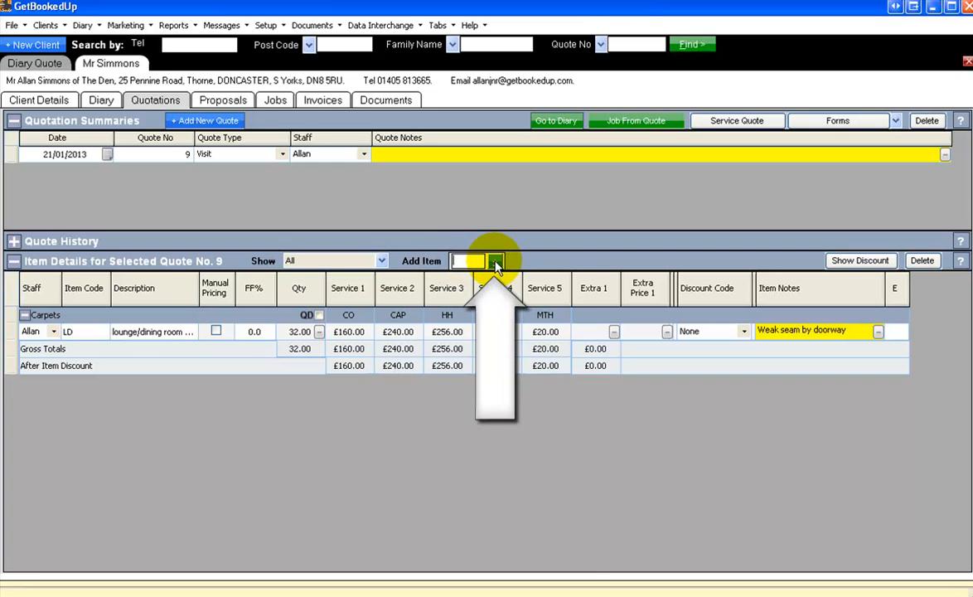
left_click(495, 264)
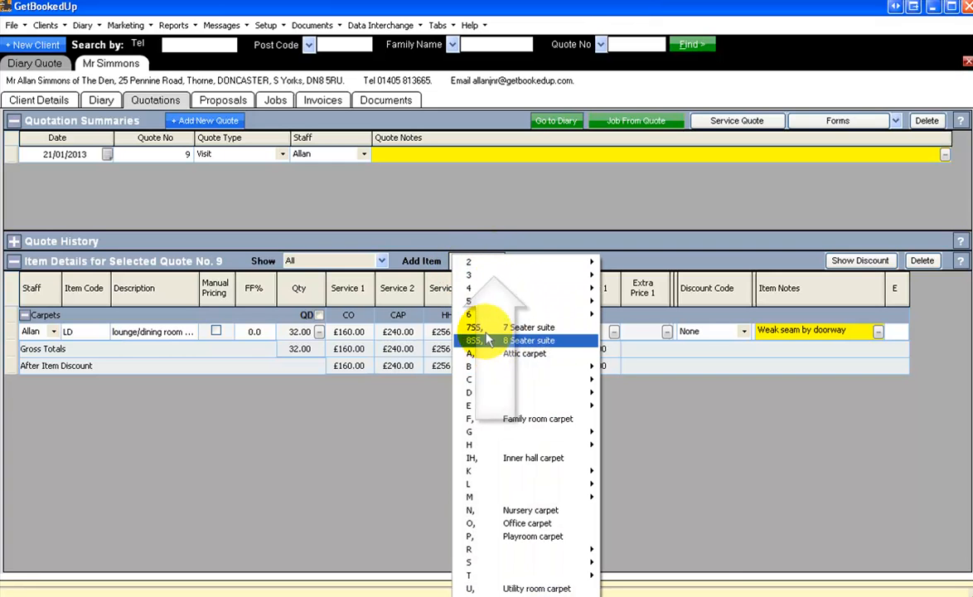
mouse_move(521, 366)
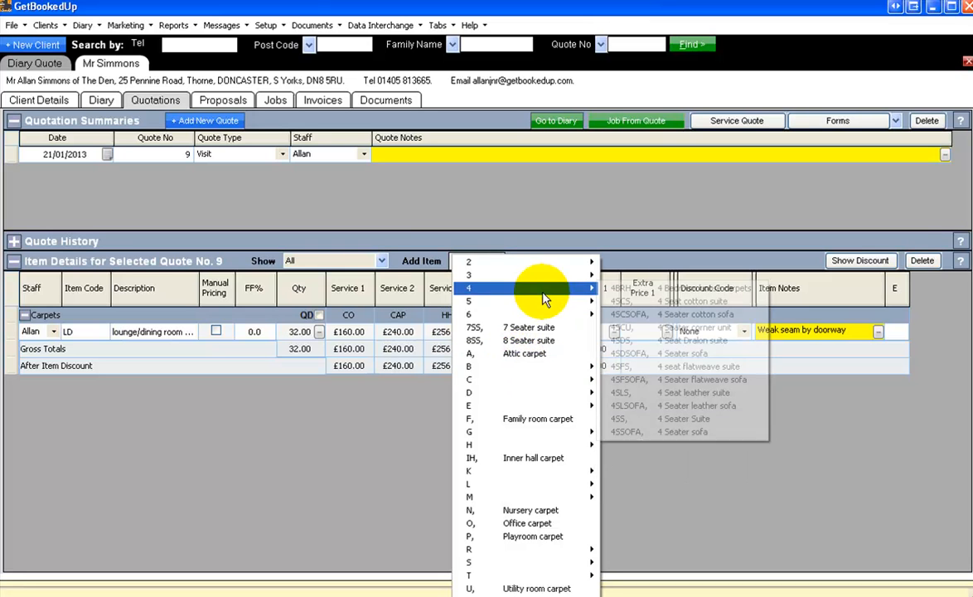
mouse_move(548, 373)
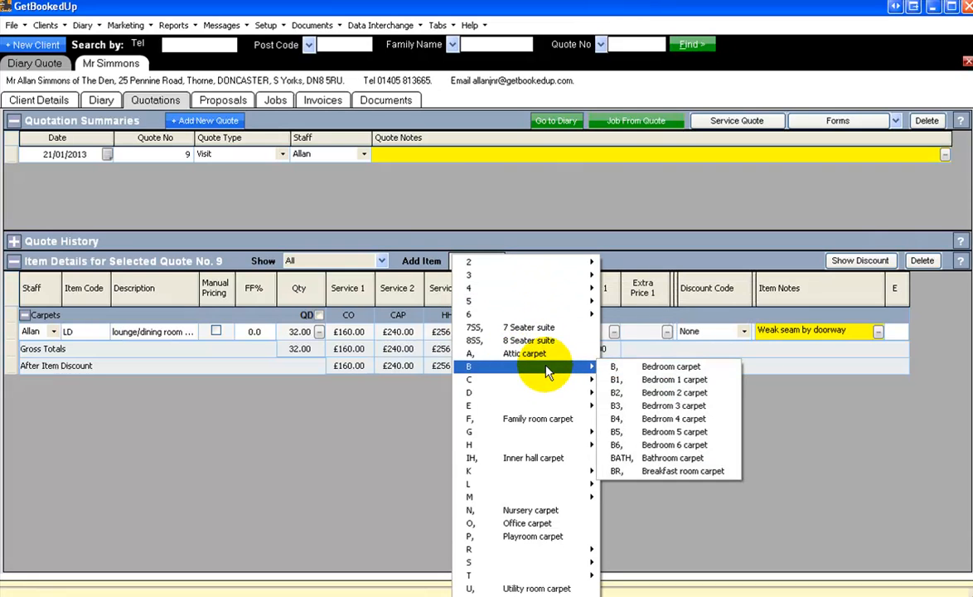
left_click(663, 381)
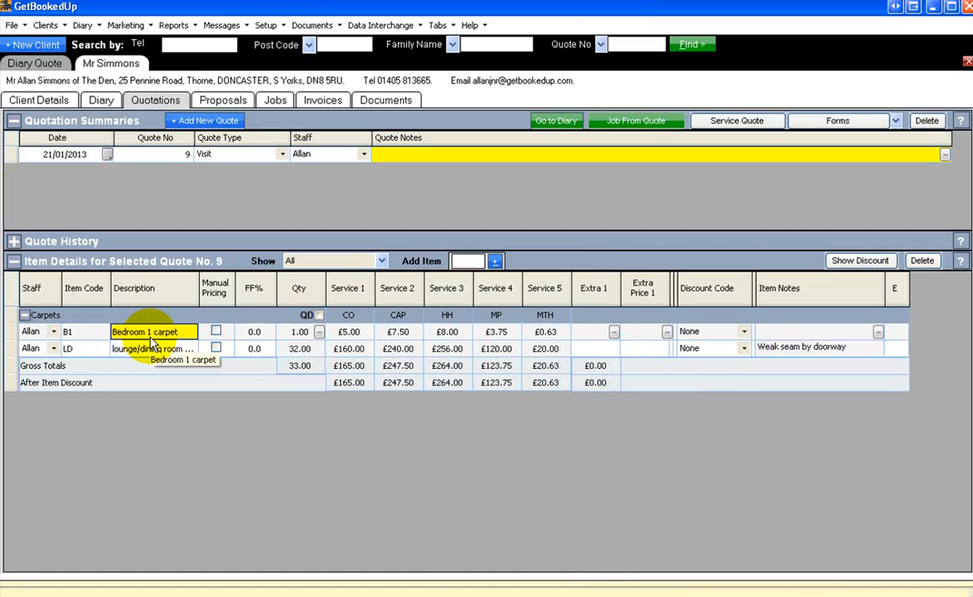
In the Bedroom 1 carpet's quantity calculator, enter a 4.2 by 4.4 metre area with the note Bedroom.
key("Tab")
key("Tab")
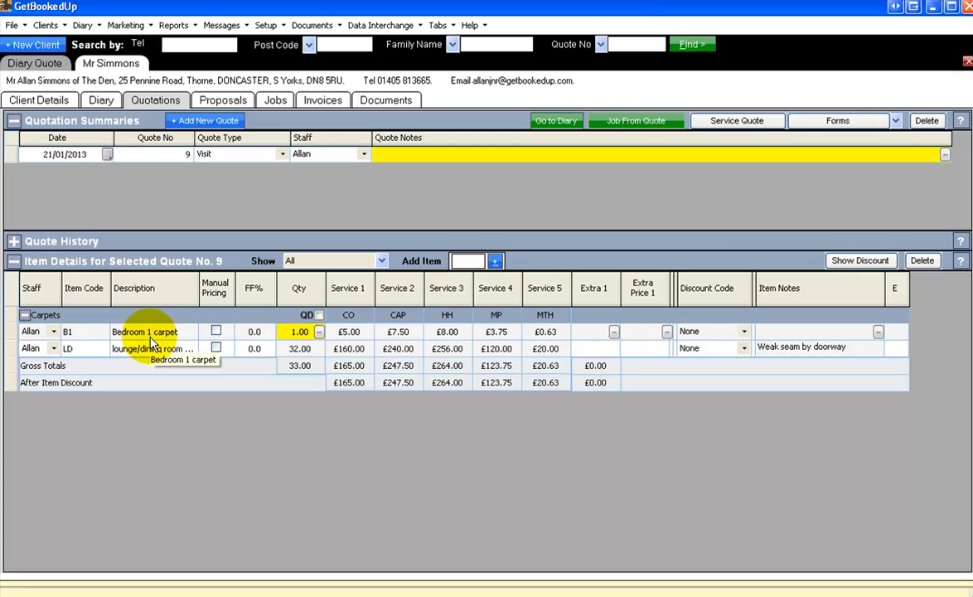
left_click(319, 330)
left_click(347, 169)
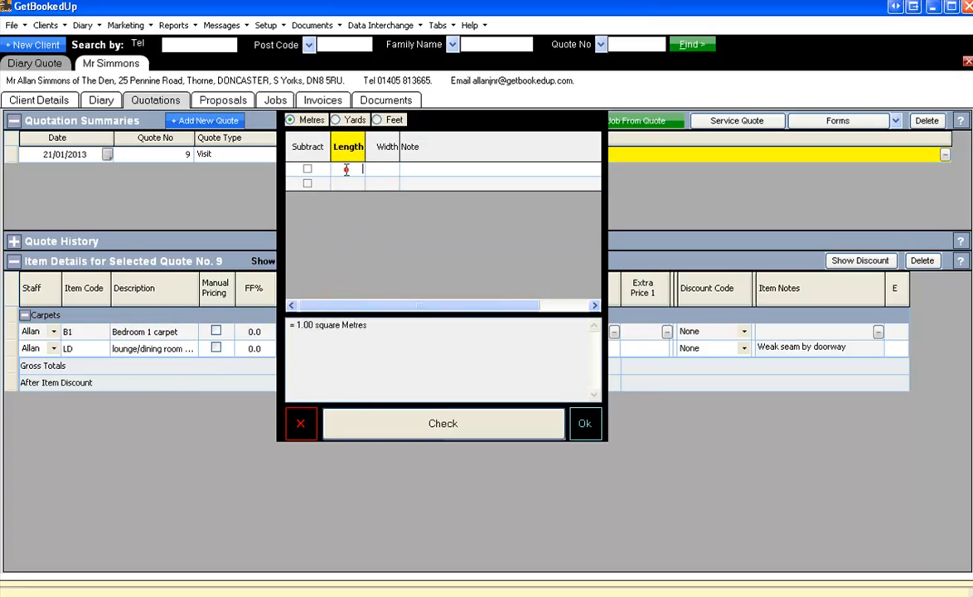
type("4.2")
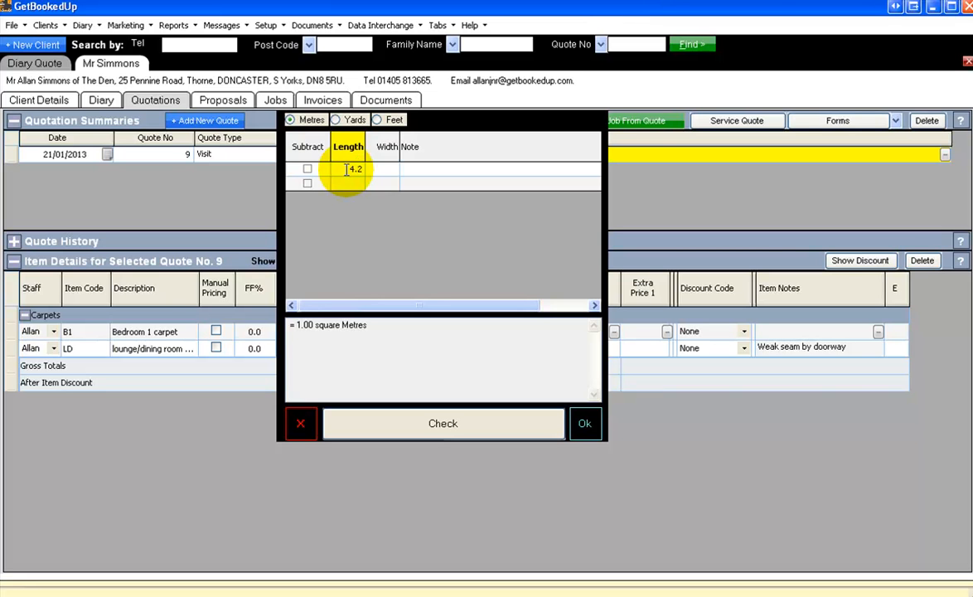
key("Tab")
type("4.5")
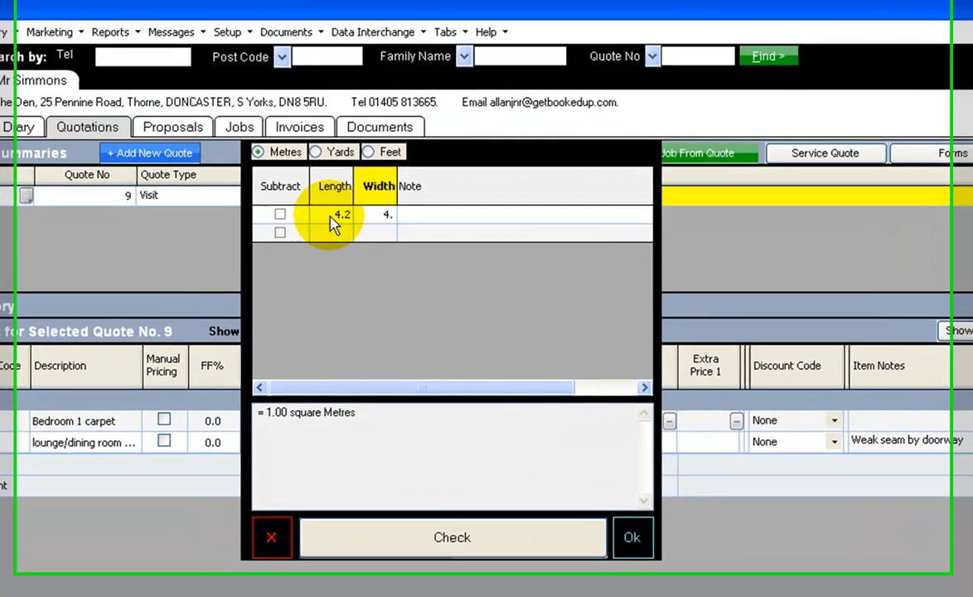
key("BackSpace")
type("4")
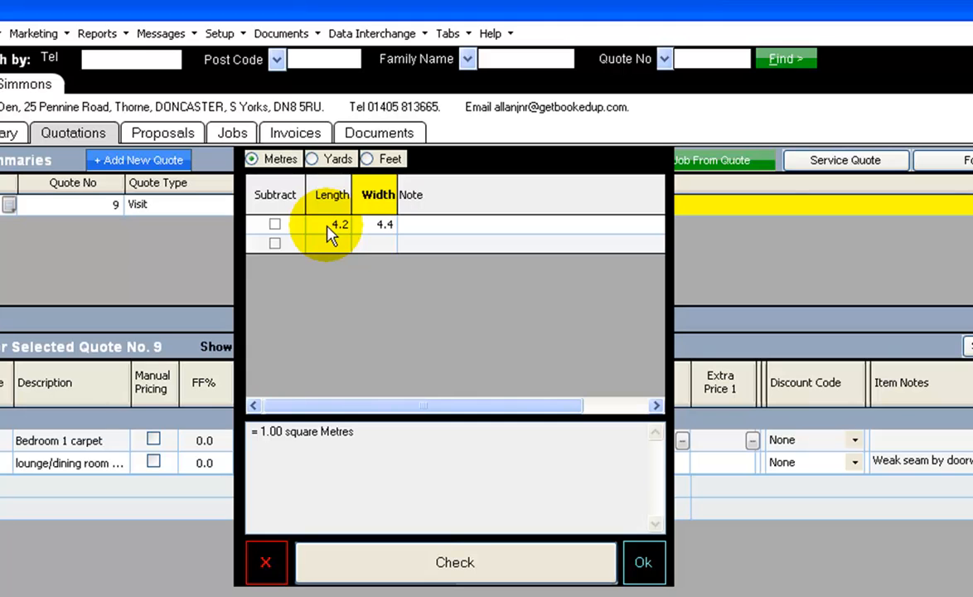
key("Tab")
type("Bedroom")
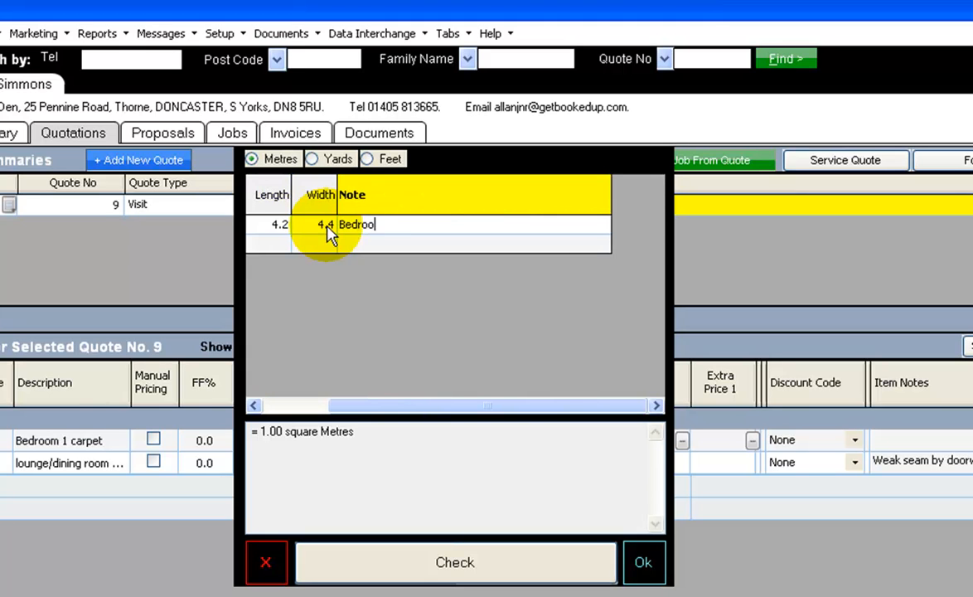
Add a second area of 2.2 by 2 metres marked as subtracted, with the note Bed.
left_click(275, 244)
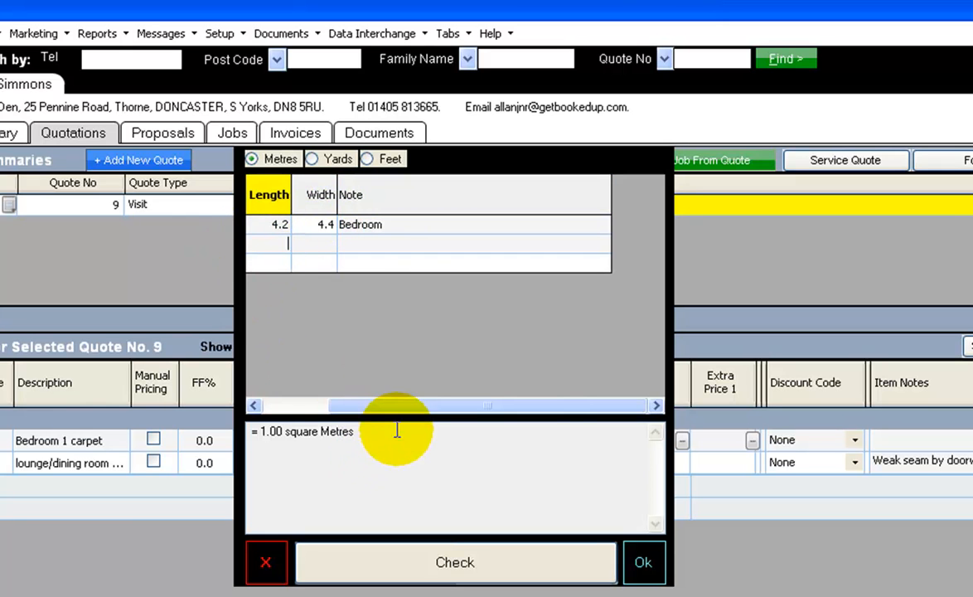
left_click_drag(410, 406, 344, 406)
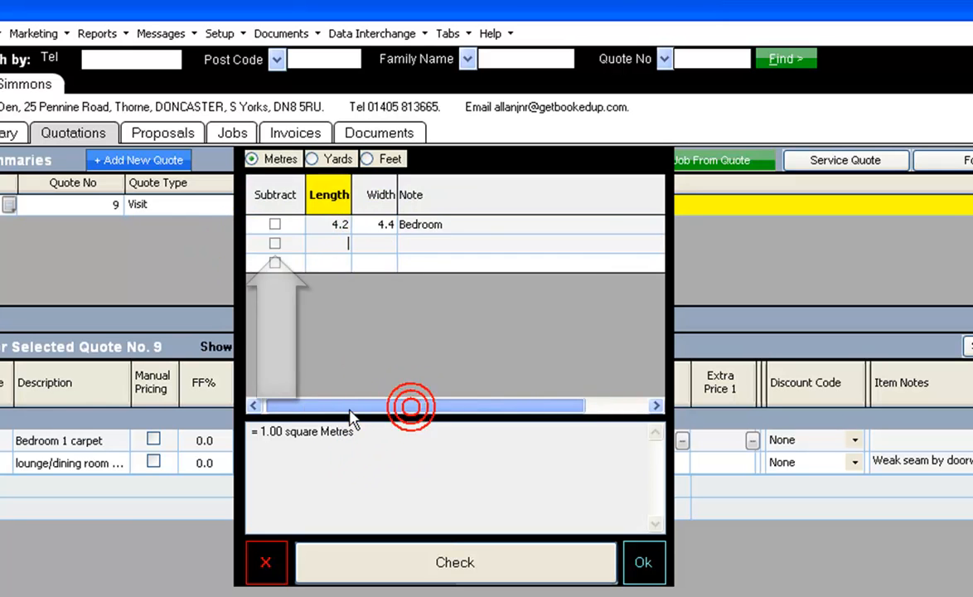
left_click(275, 244)
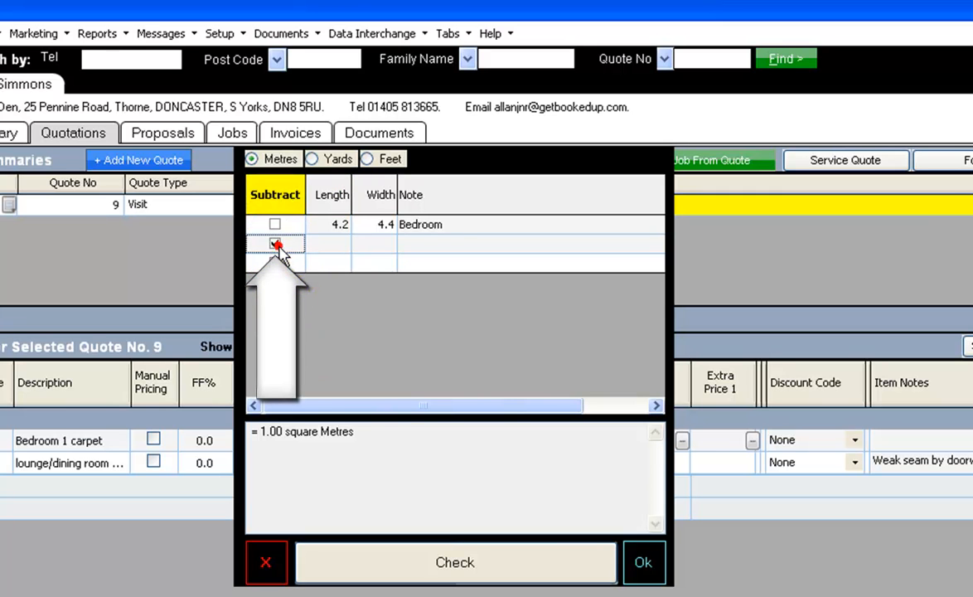
left_click(333, 244)
type("2.2")
key("Tab")
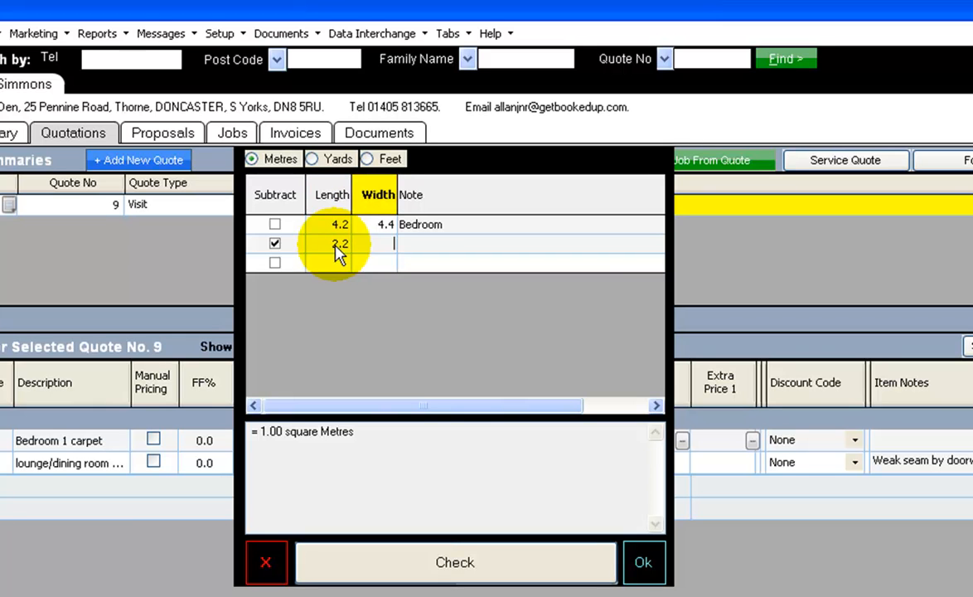
key("Tab")
type("Bed")
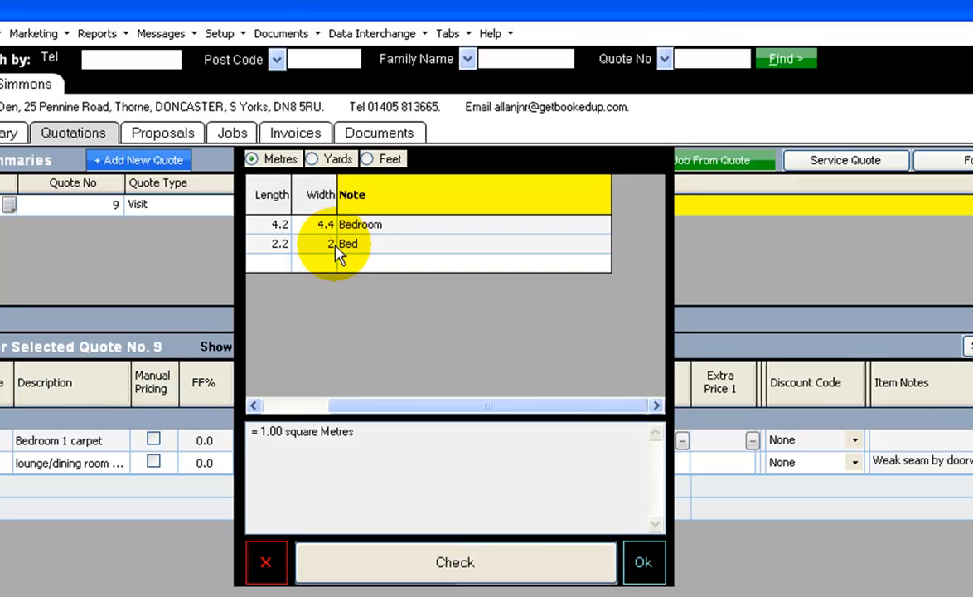
Check and apply the calculated area as the Bedroom 1 carpet's quantity, and review its CO and CAP prices.
left_click(428, 564)
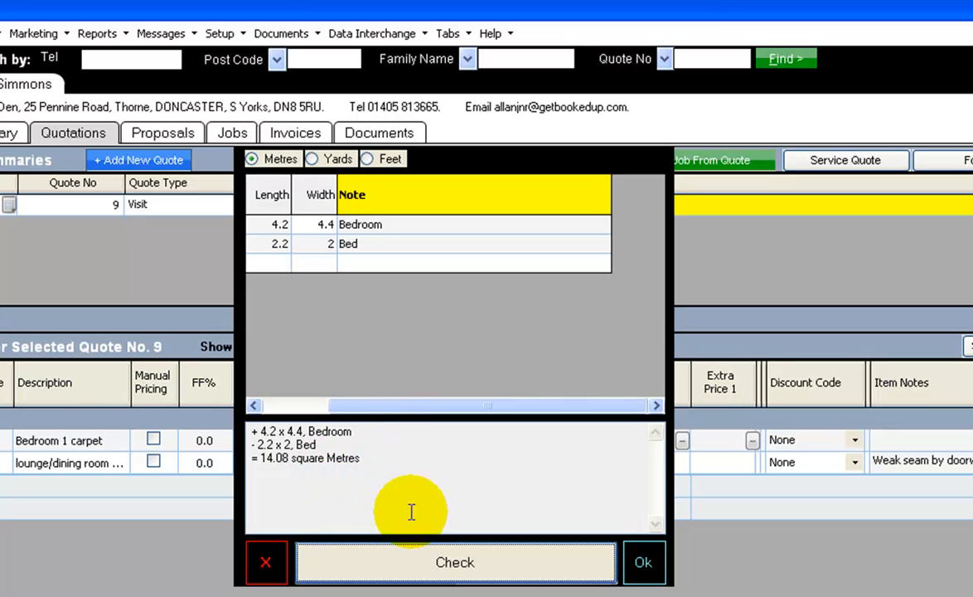
left_click(635, 563)
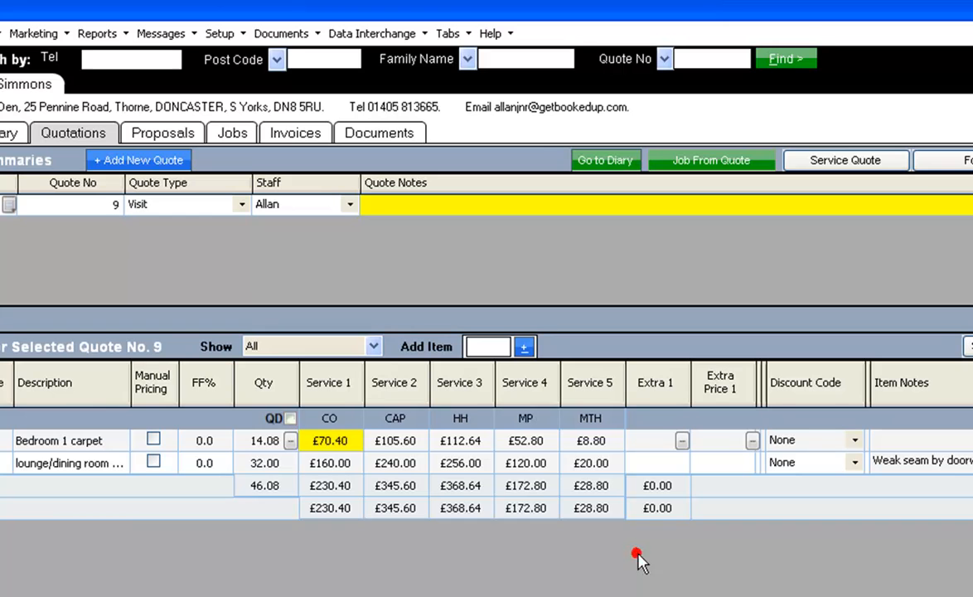
left_click(335, 441)
left_click(388, 440)
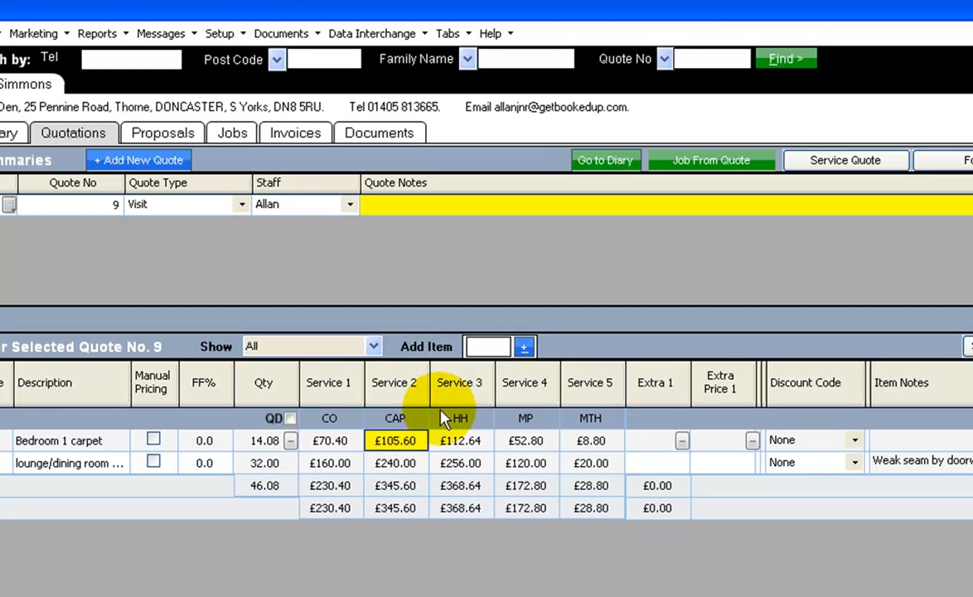
Add a Conservatory carpet item to the quote.
left_click(489, 346)
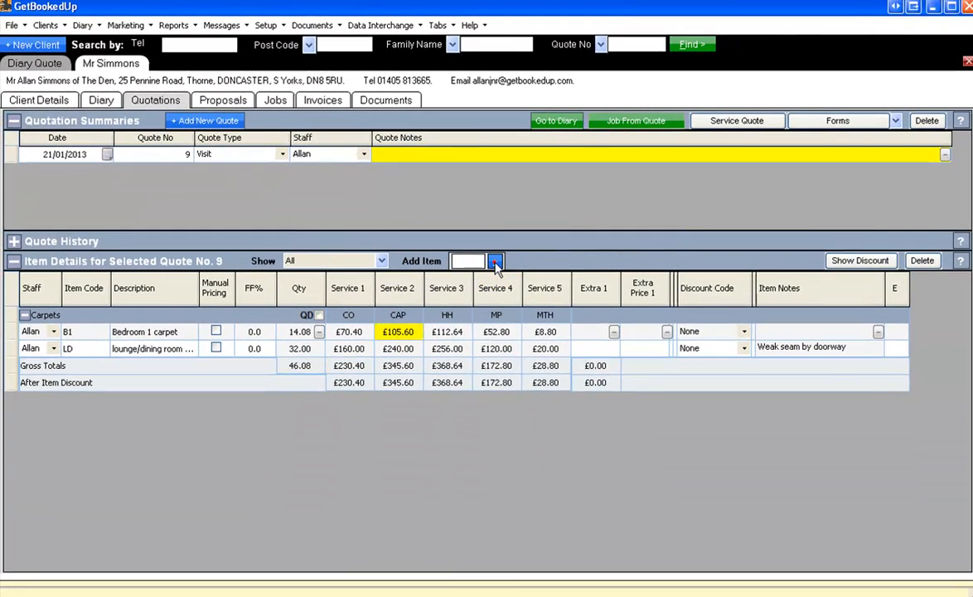
left_click(510, 304)
mouse_move(565, 441)
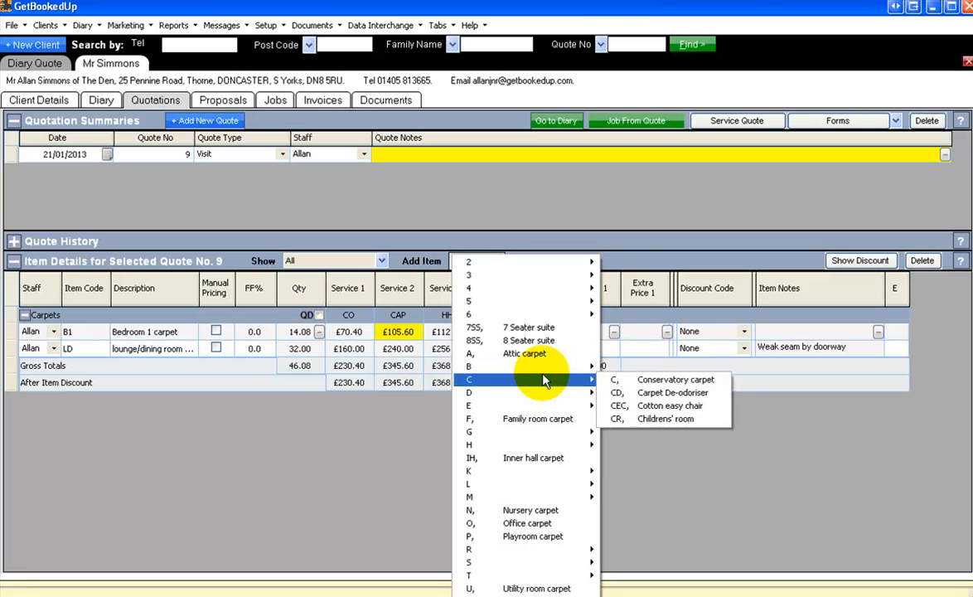
left_click(653, 381)
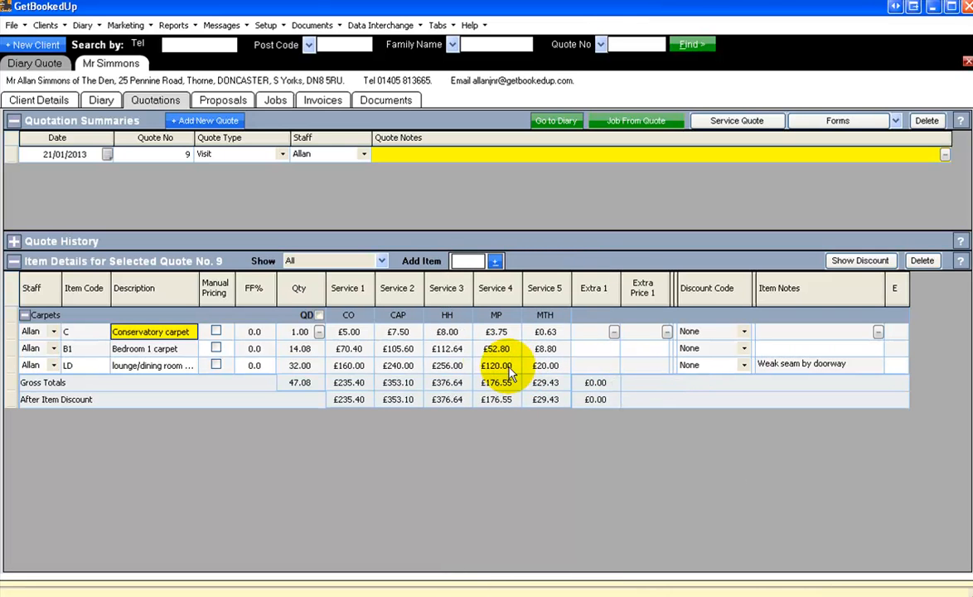
Set the conservatory carpet's quantity to 12 and review the carpets' gross totals for CO and CAP.
key("Tab")
key("Tab")
key("Tab")
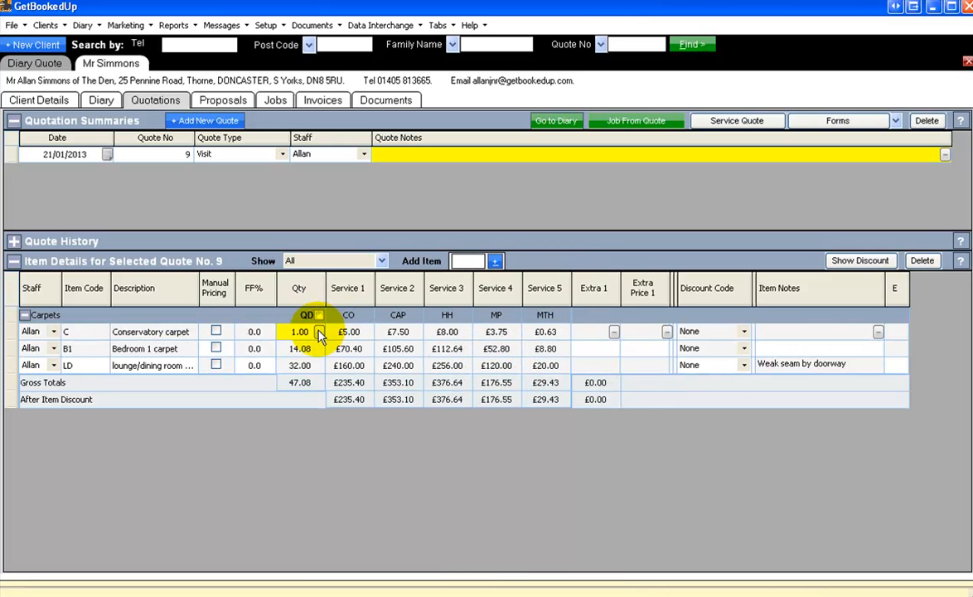
type("12")
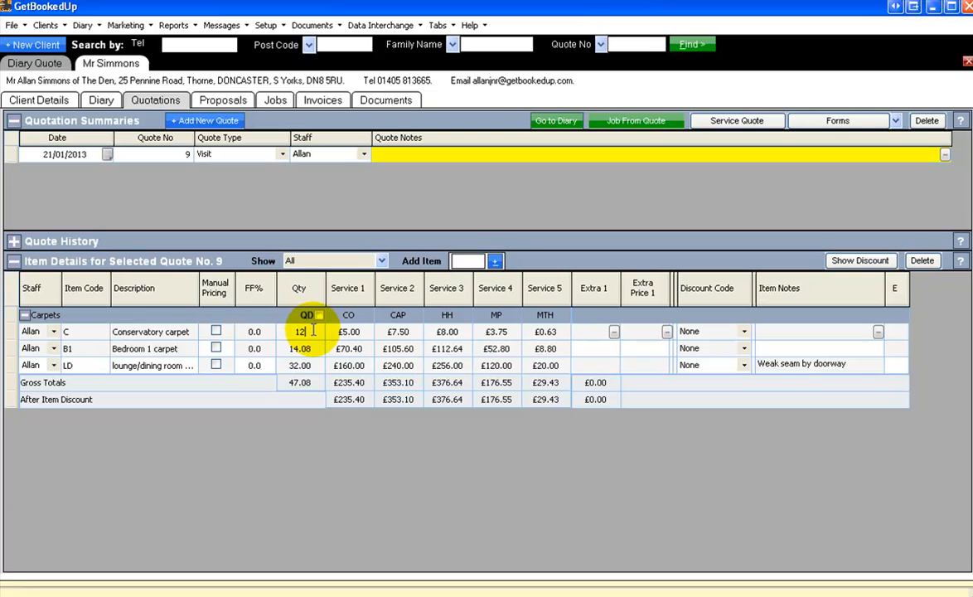
key("Tab")
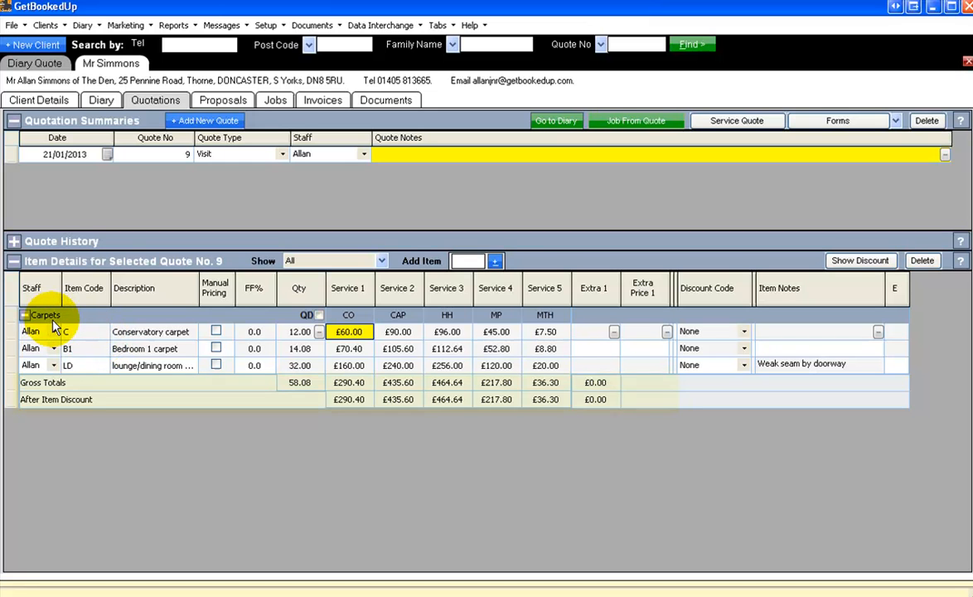
left_click(360, 387)
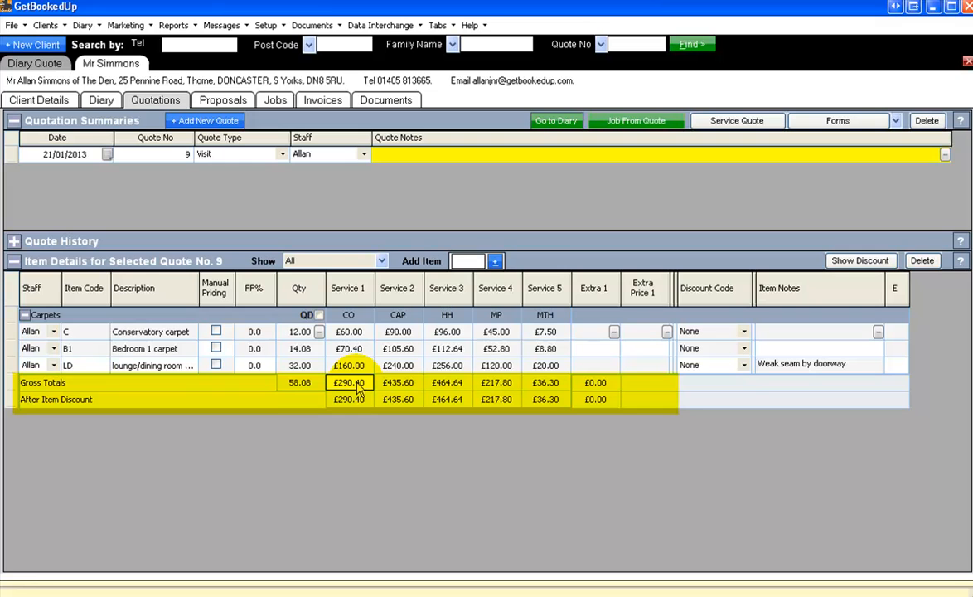
left_click(348, 382)
left_click(398, 382)
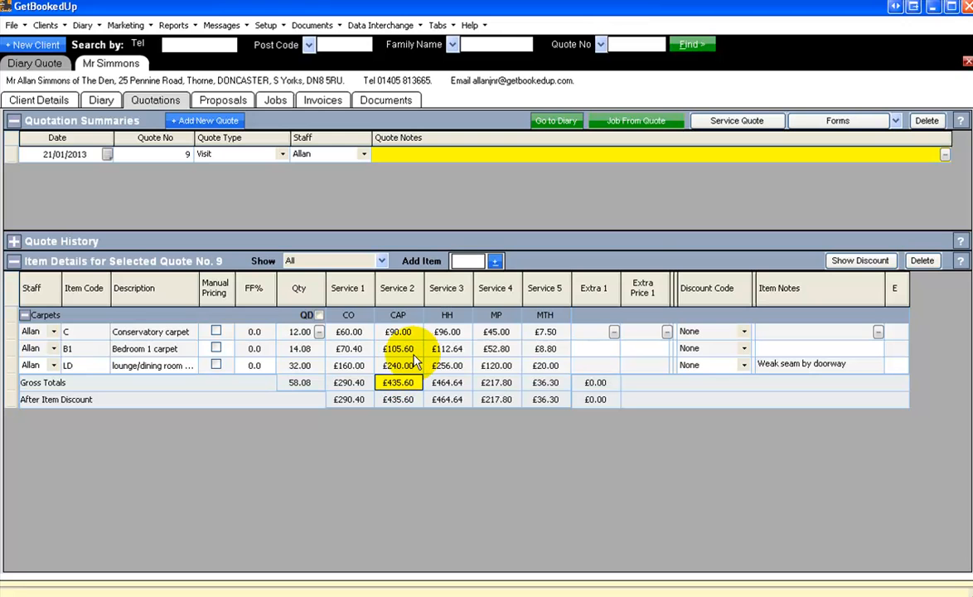
Add a 5 Seater leather suite item to the quote.
left_click(494, 261)
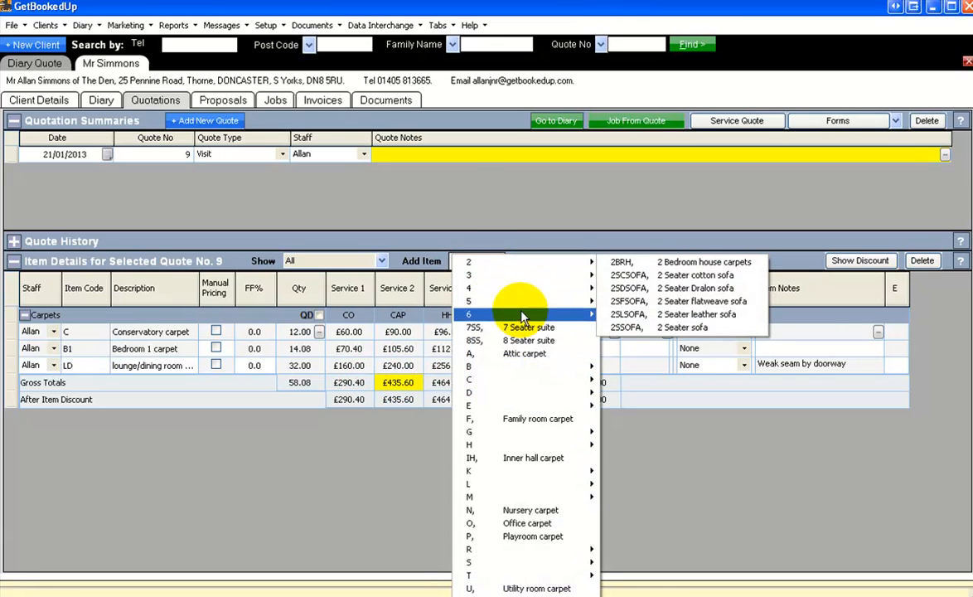
mouse_move(514, 301)
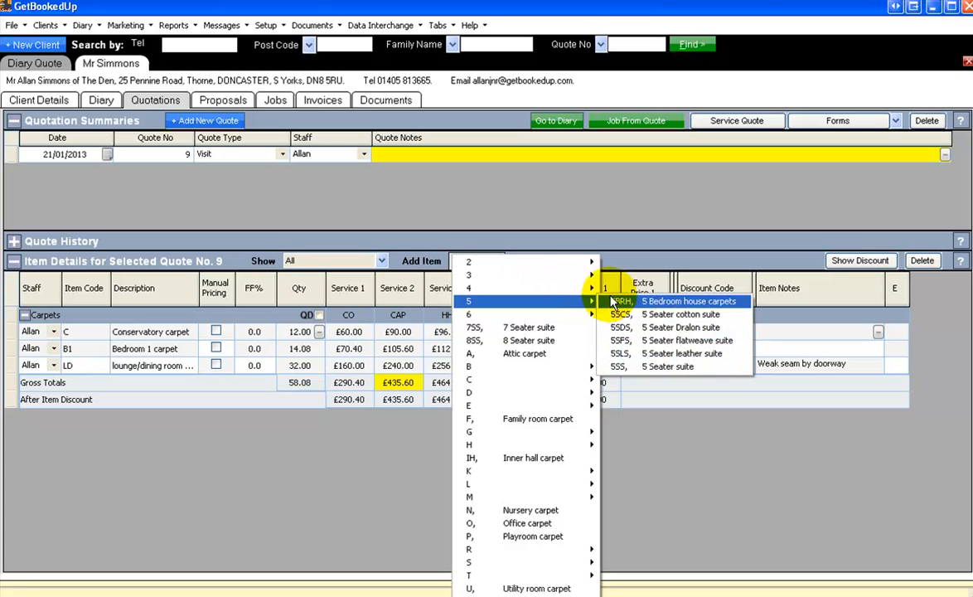
left_click(663, 354)
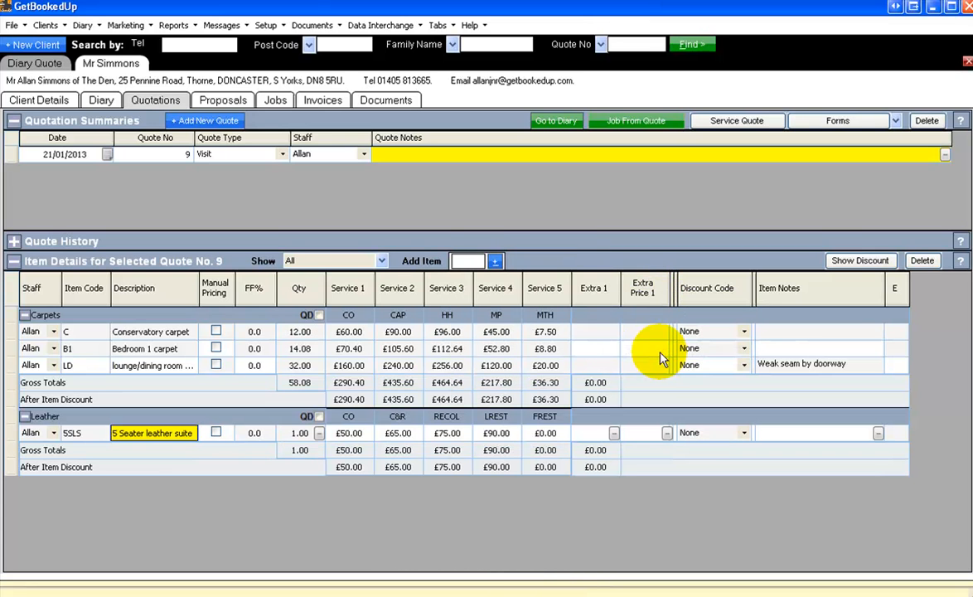
Set the leather suite's quantity to 5 and review the leather category's service codes and prices.
key("Tab")
key("Tab")
key("Tab")
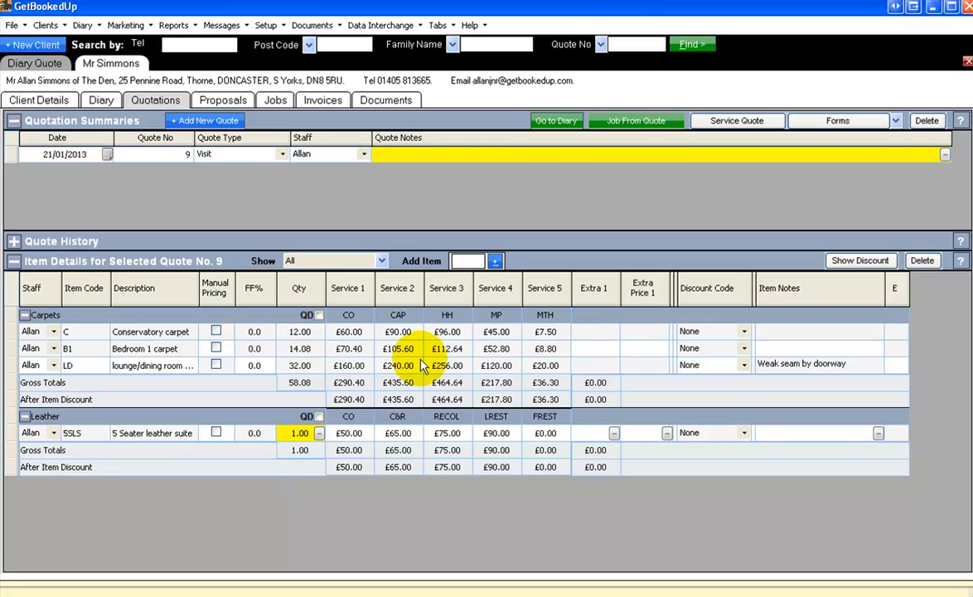
type("5")
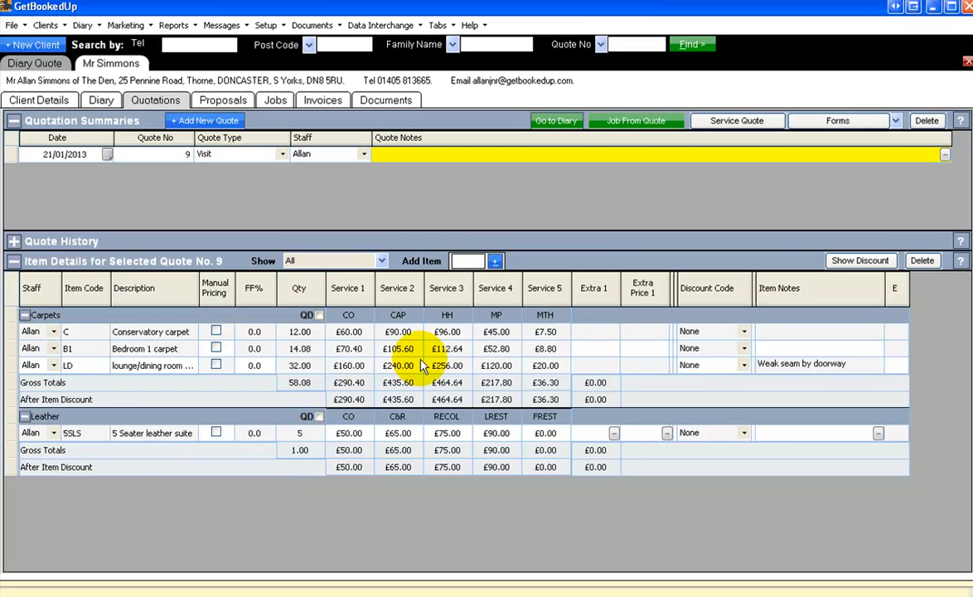
key("Tab")
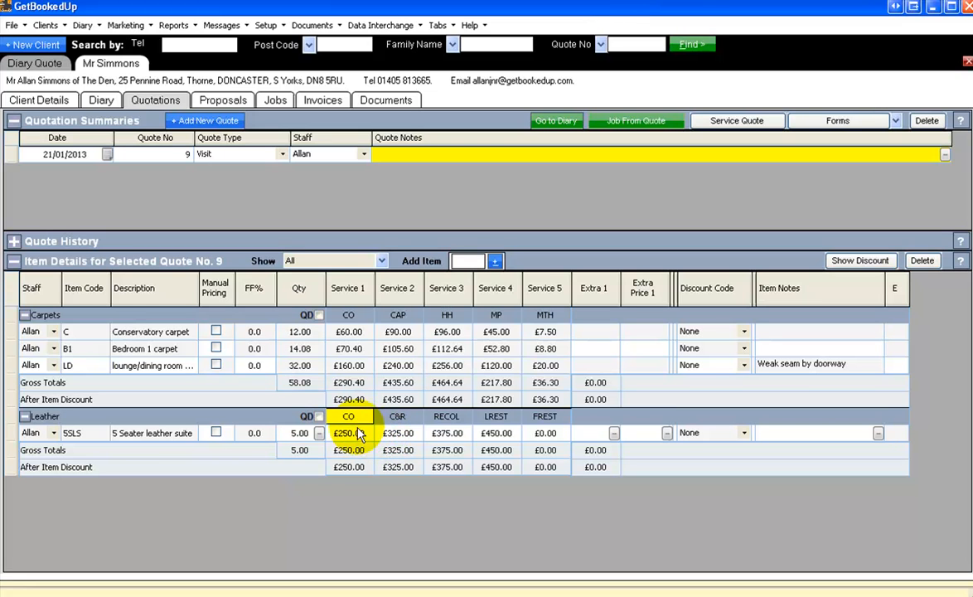
left_click(394, 419)
left_click(389, 435)
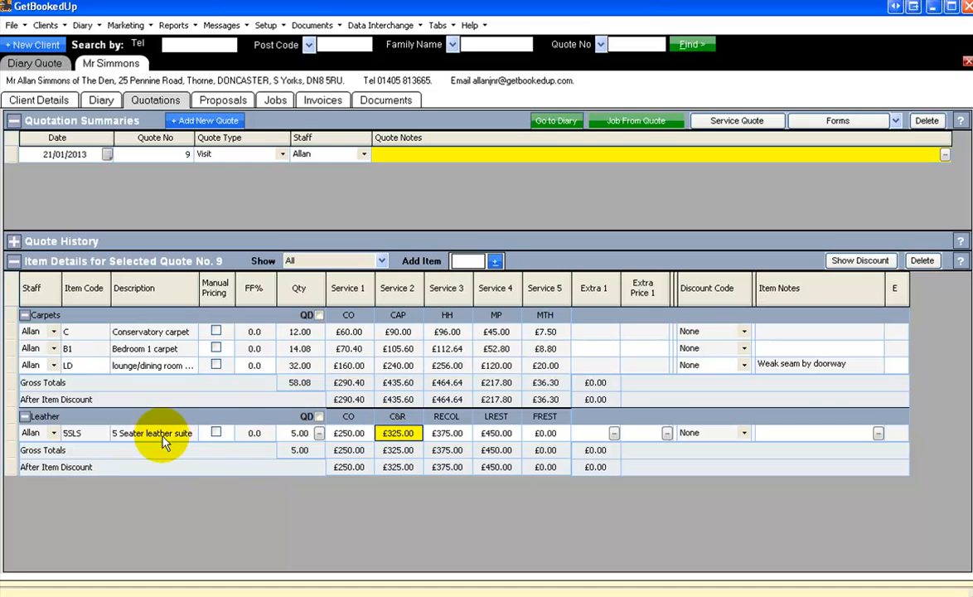
left_click(86, 421)
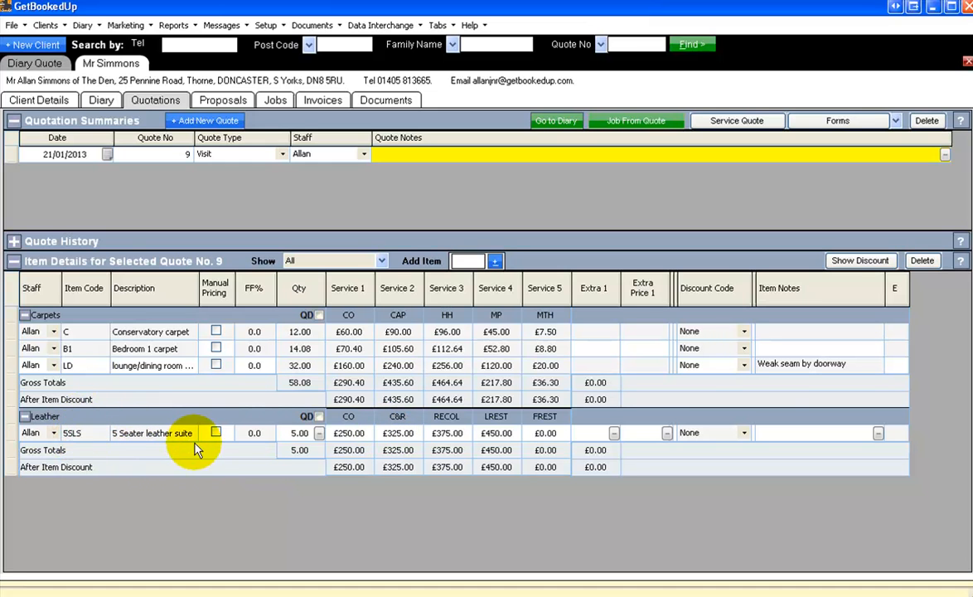
Review the 5 Seater leather suite's CO and C&R service prices.
left_click(350, 431)
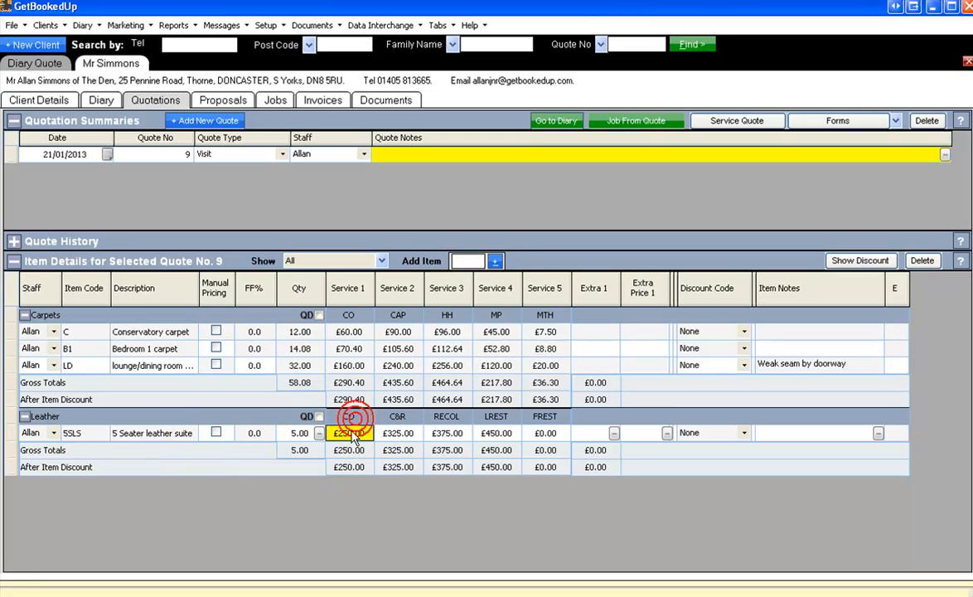
left_click(394, 416)
left_click(391, 426)
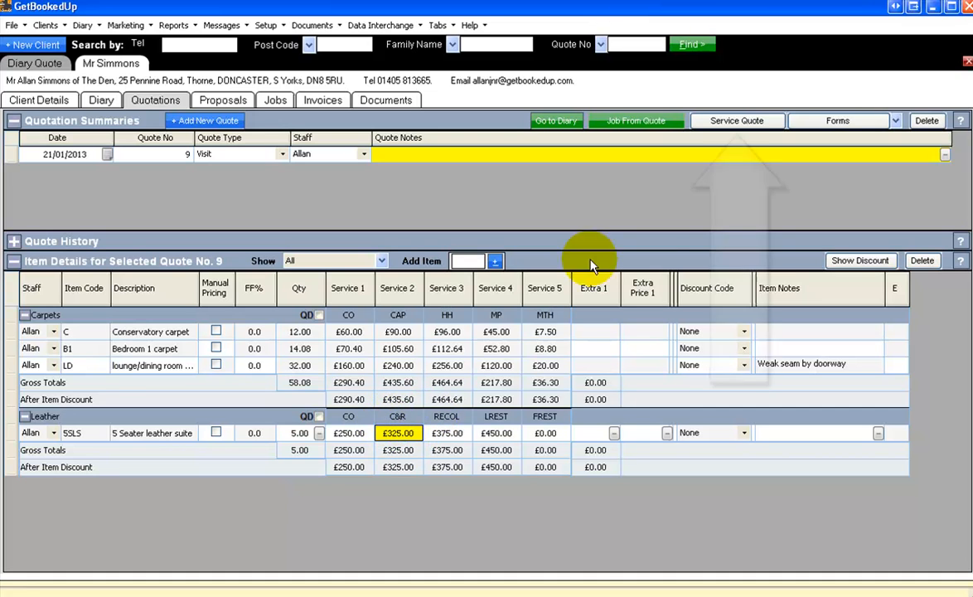
Start a service quote for the Carpets service group using the L.scape Large report.
left_click(769, 124)
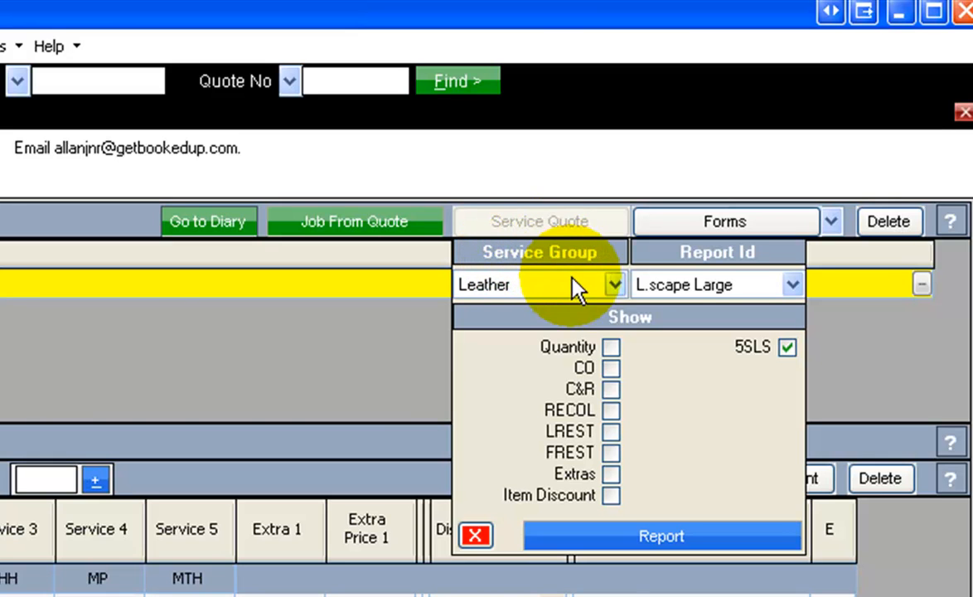
left_click(614, 286)
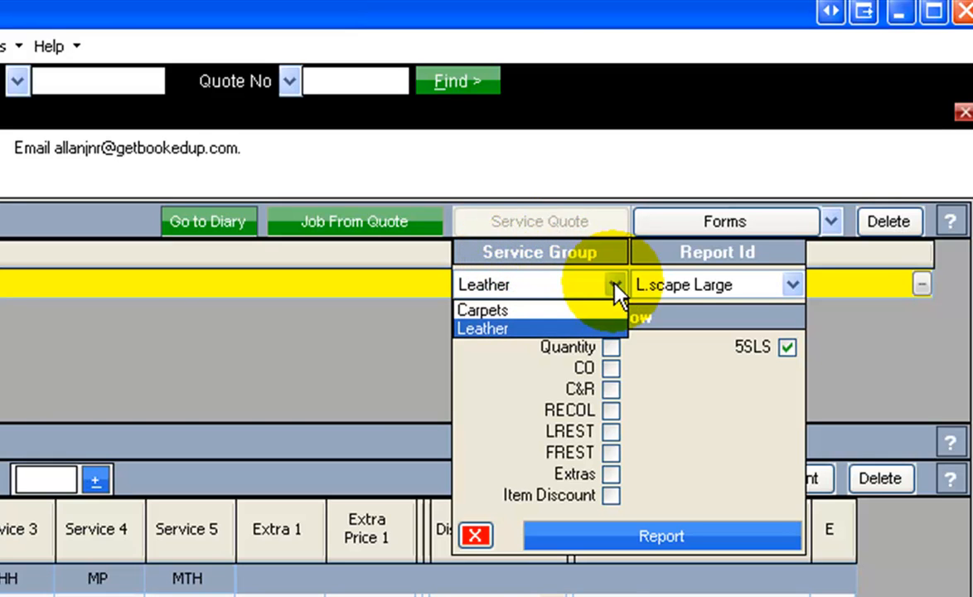
left_click(495, 310)
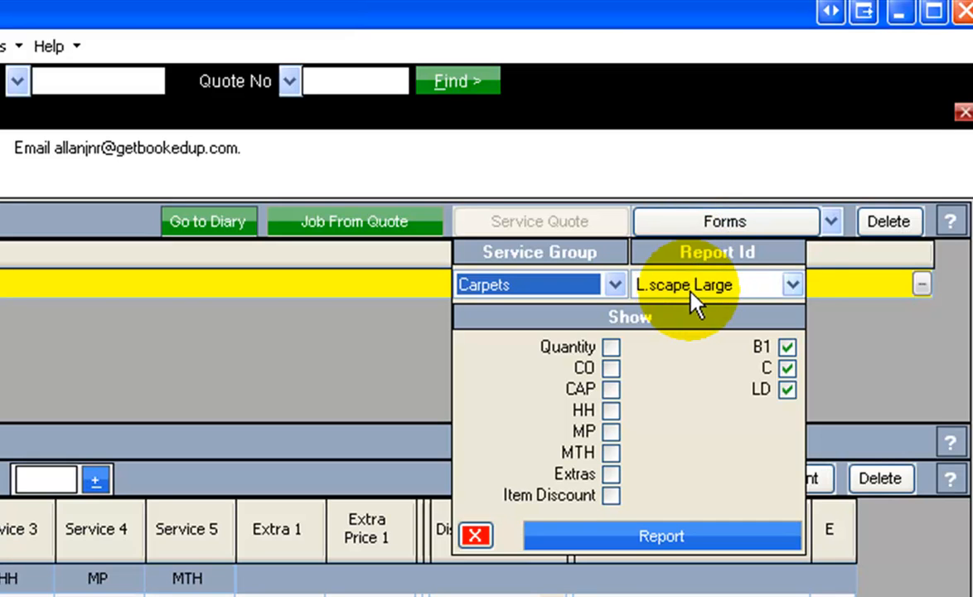
left_click(793, 286)
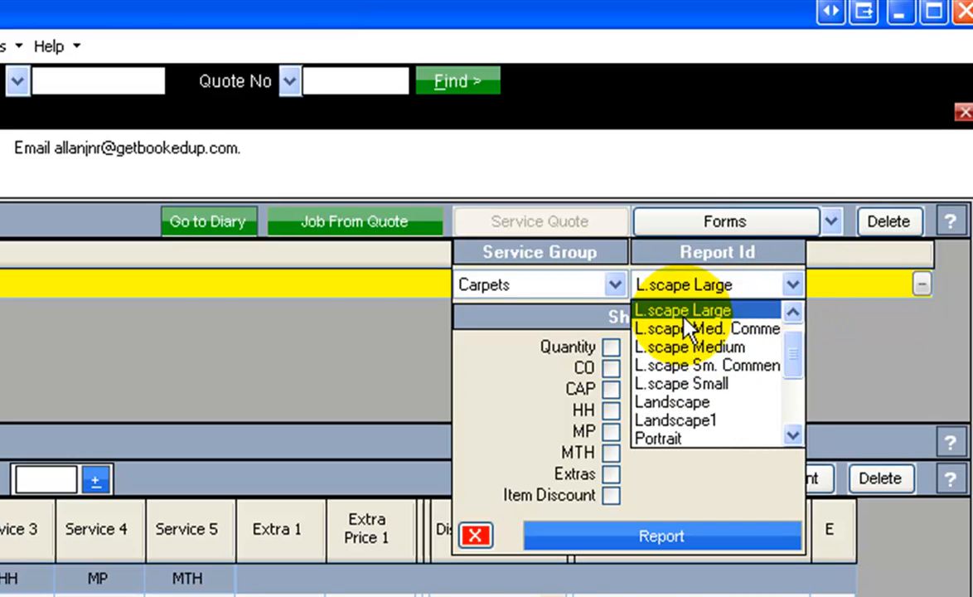
left_click(685, 313)
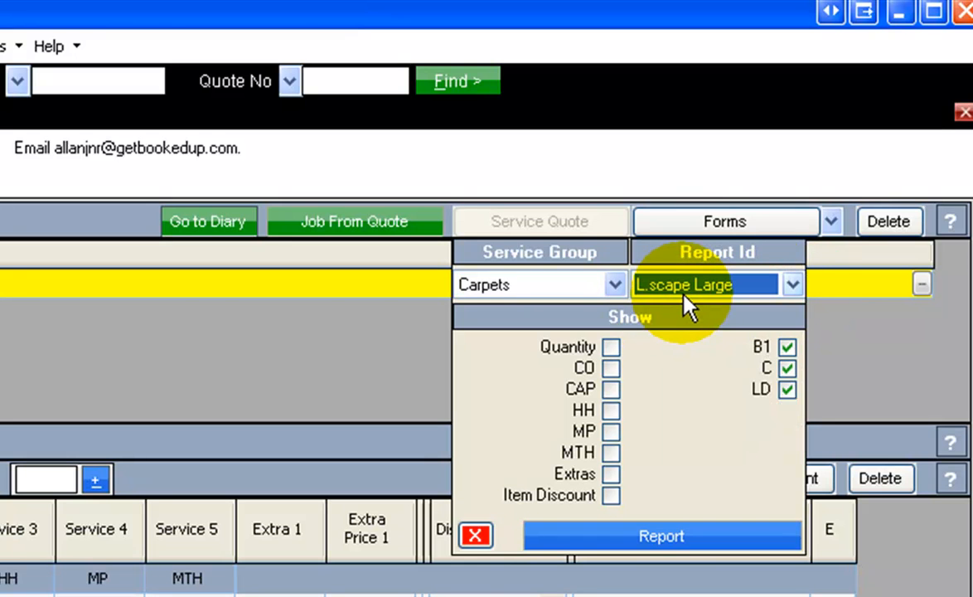
left_click(633, 320)
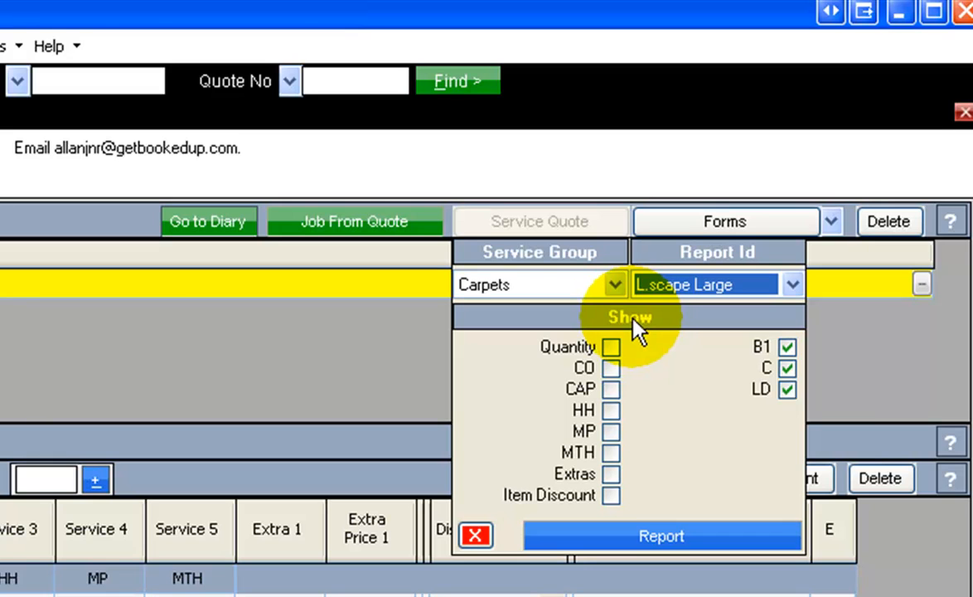
Include the CO, CAP, HH, MP and MTH services in the carpets service quote.
left_click(610, 368)
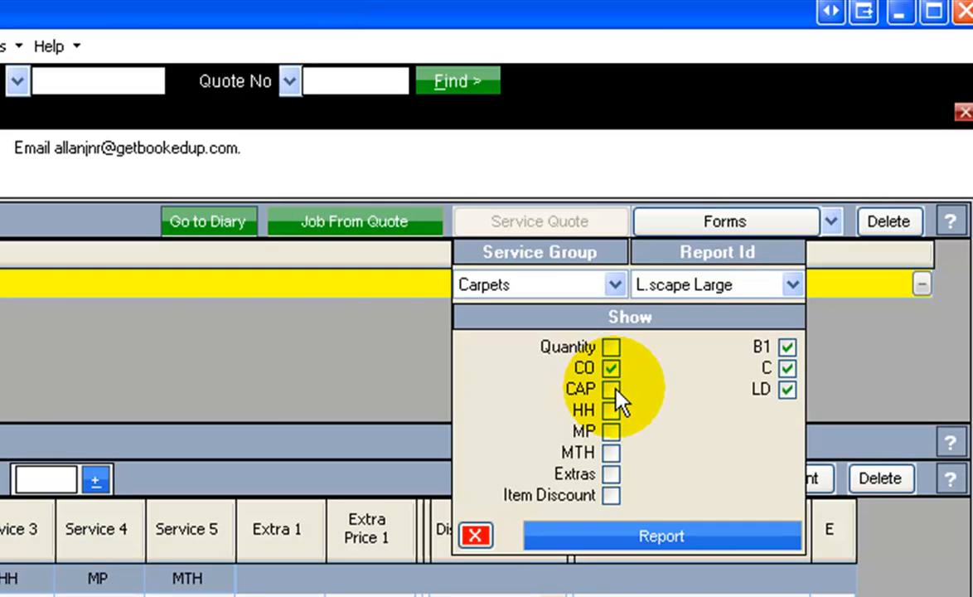
left_click(617, 389)
left_click(618, 410)
left_click(617, 433)
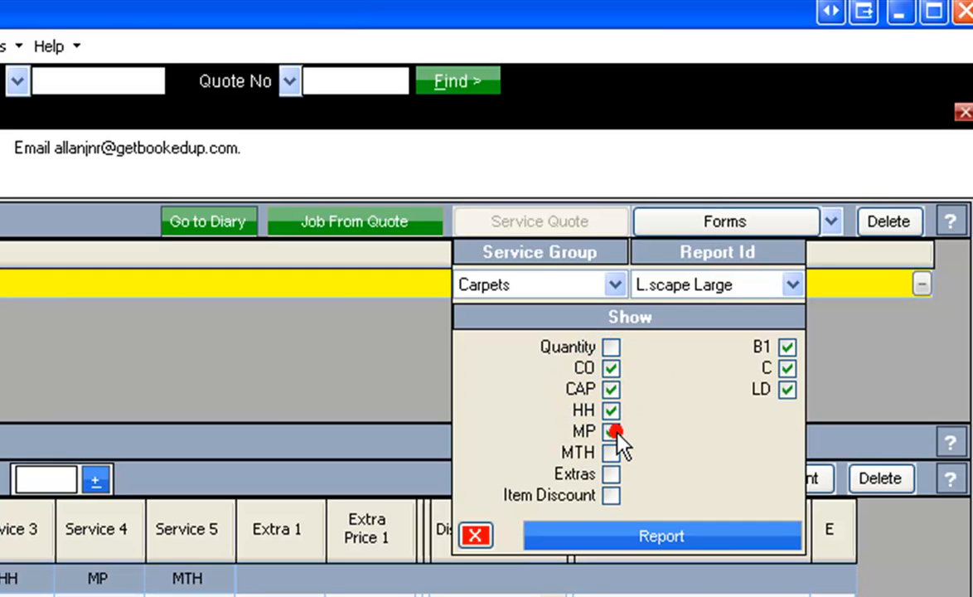
left_click(614, 453)
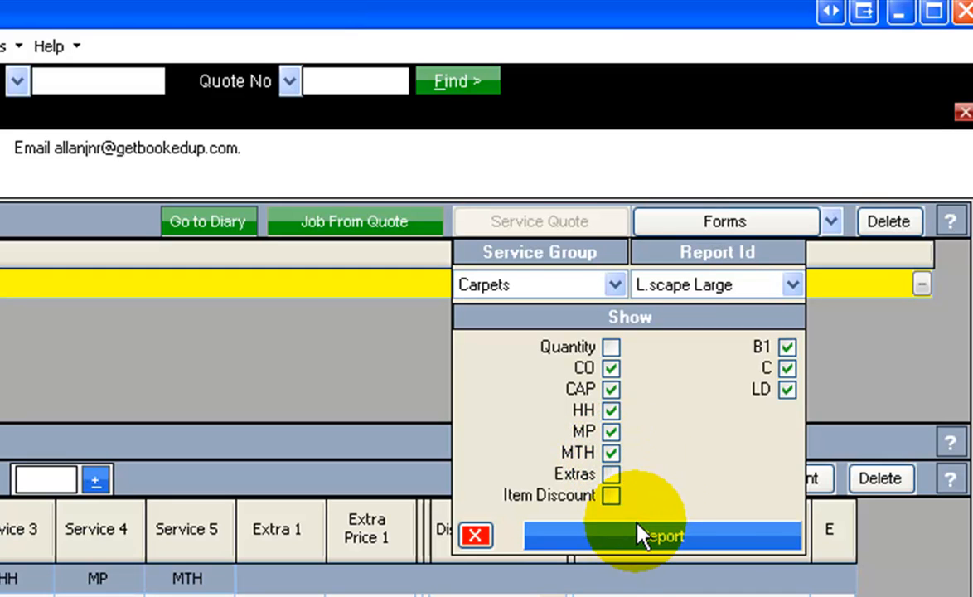
Exclude the conservatory carpet (C) from the carpets service quote, keeping B1 and LD included.
left_click(786, 347)
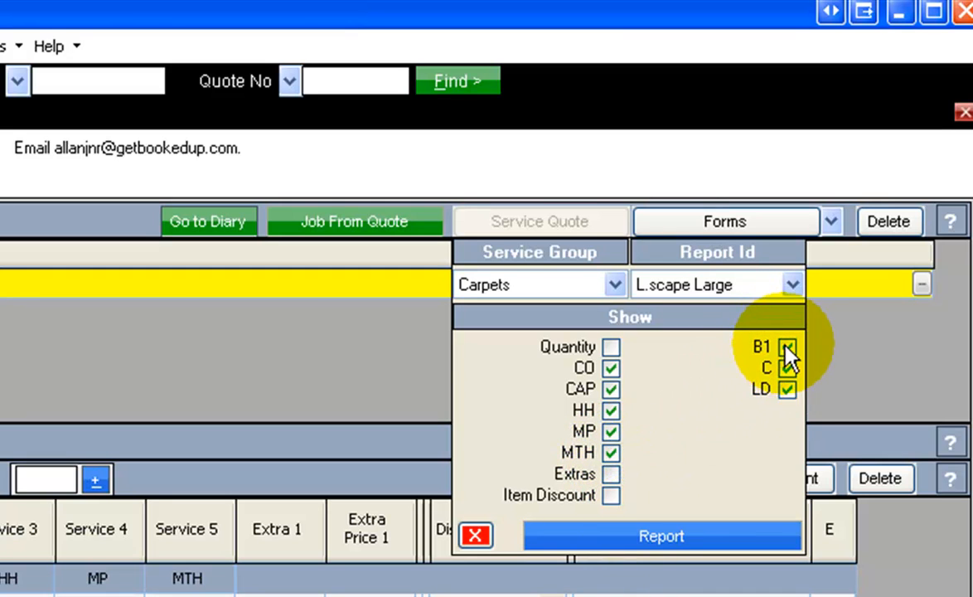
left_click(787, 347)
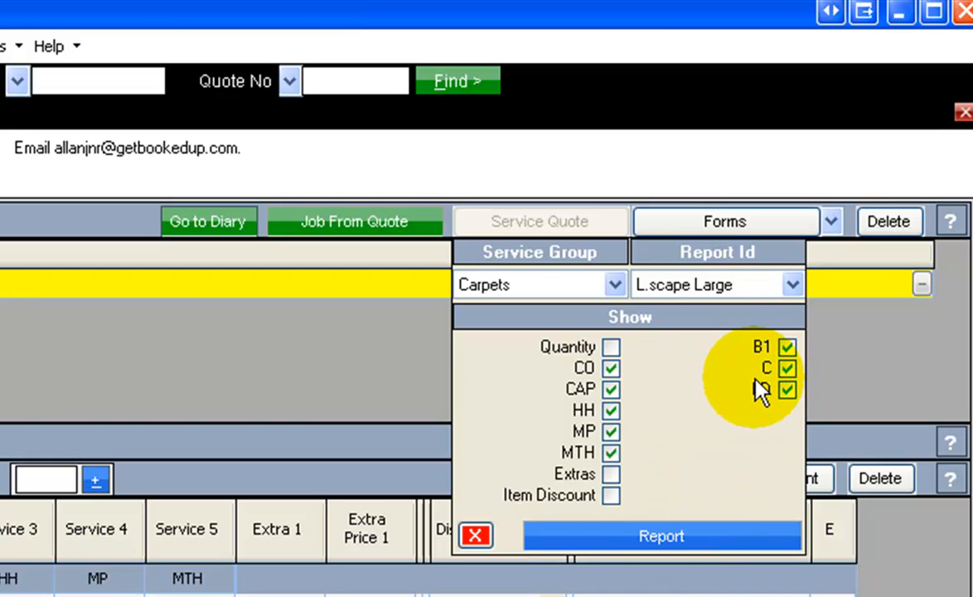
left_click(784, 367)
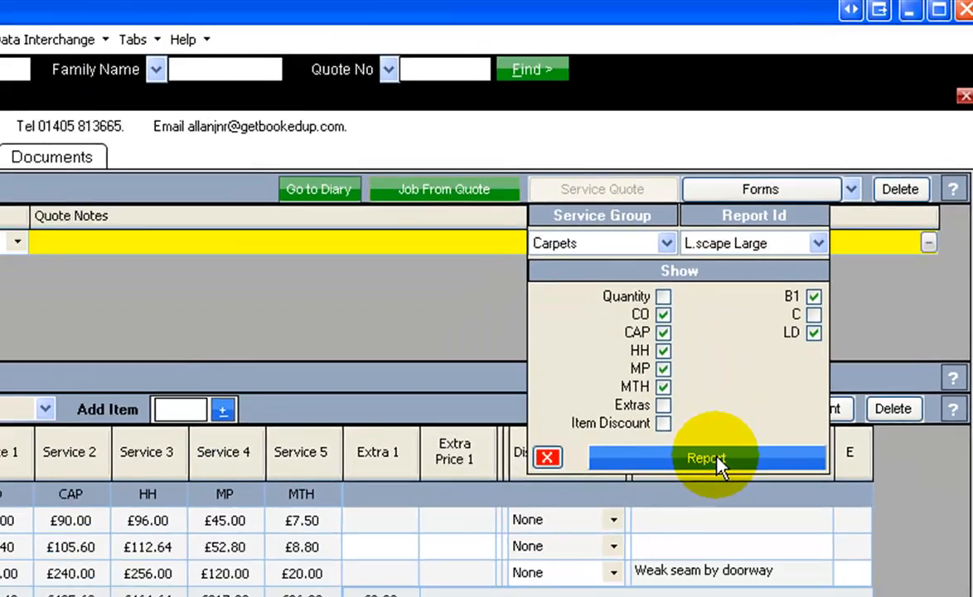
Generate the carpets service quote report, review its print preview and close it.
left_click(715, 461)
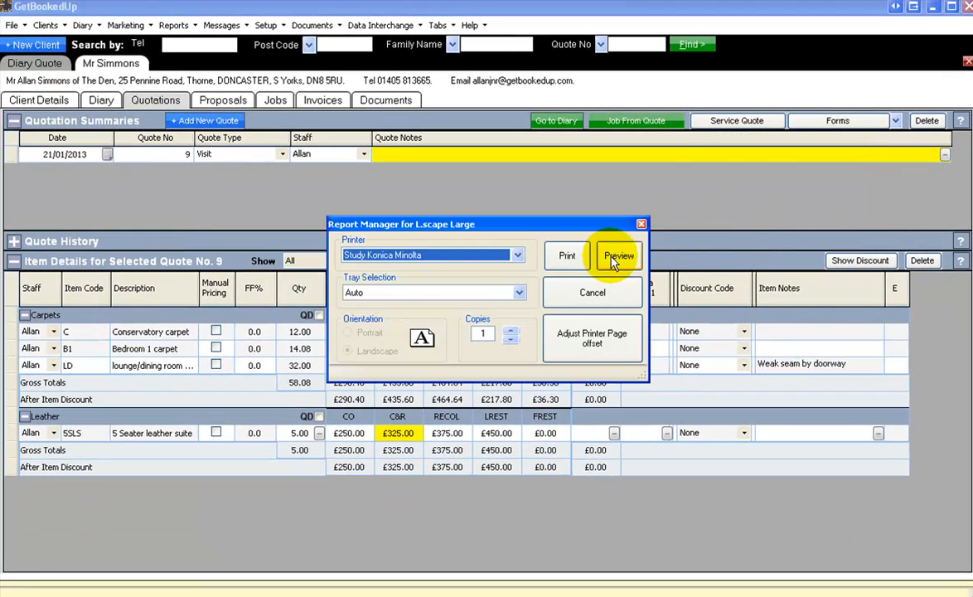
left_click(612, 260)
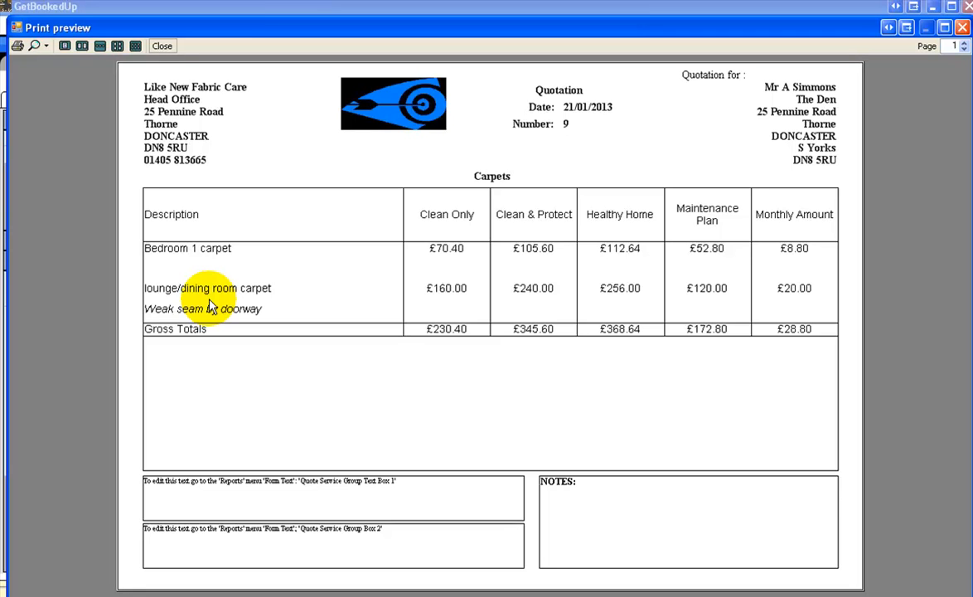
left_click(162, 46)
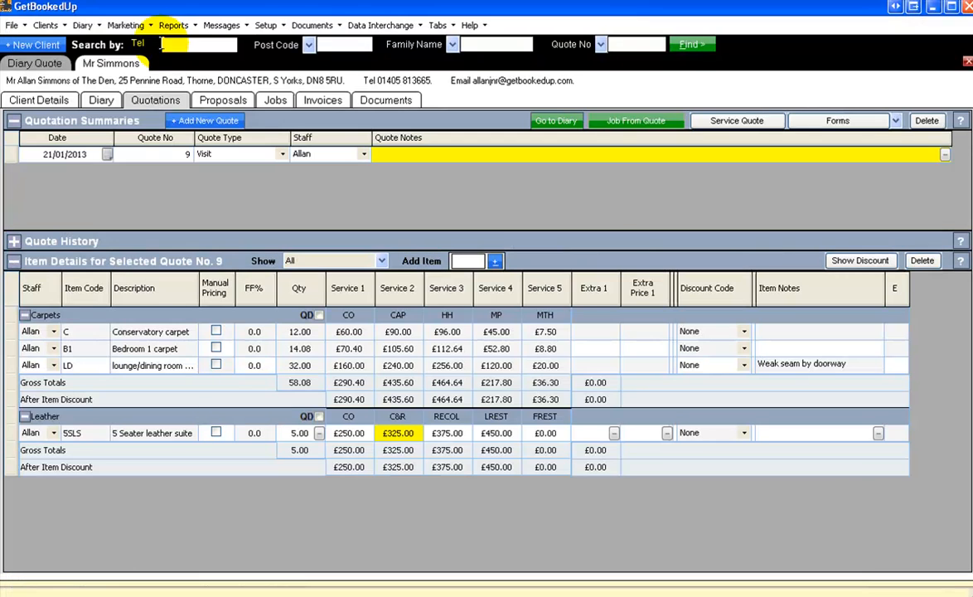
Set up a service quote for the Leather service group showing the CO and C&R services.
left_click(769, 124)
left_click(778, 155)
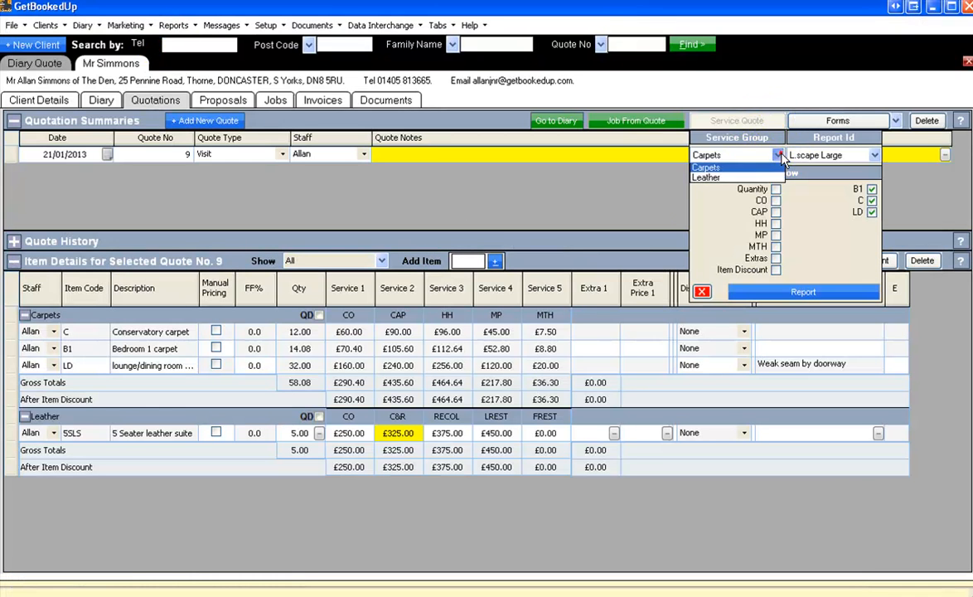
left_click(719, 177)
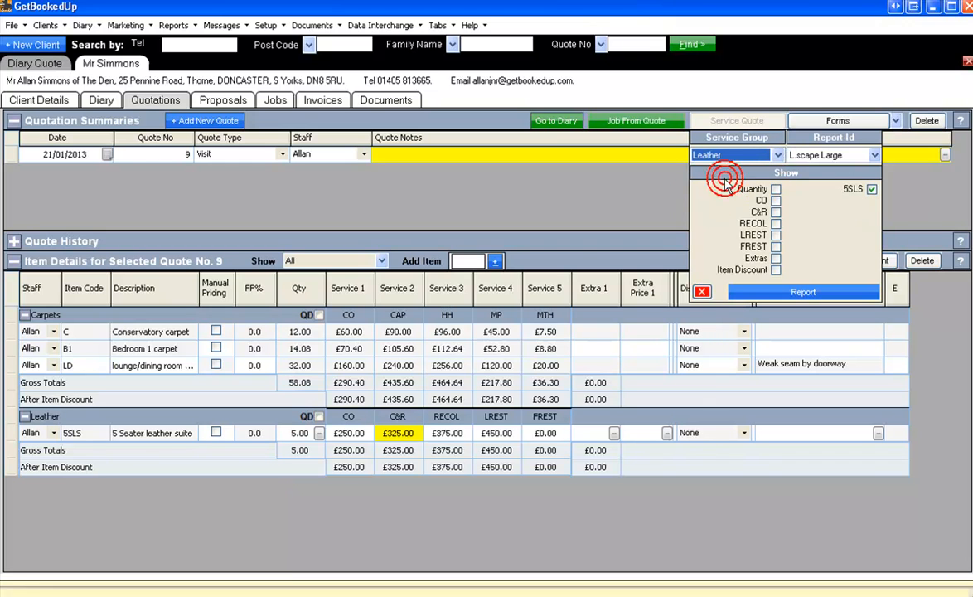
left_click(776, 201)
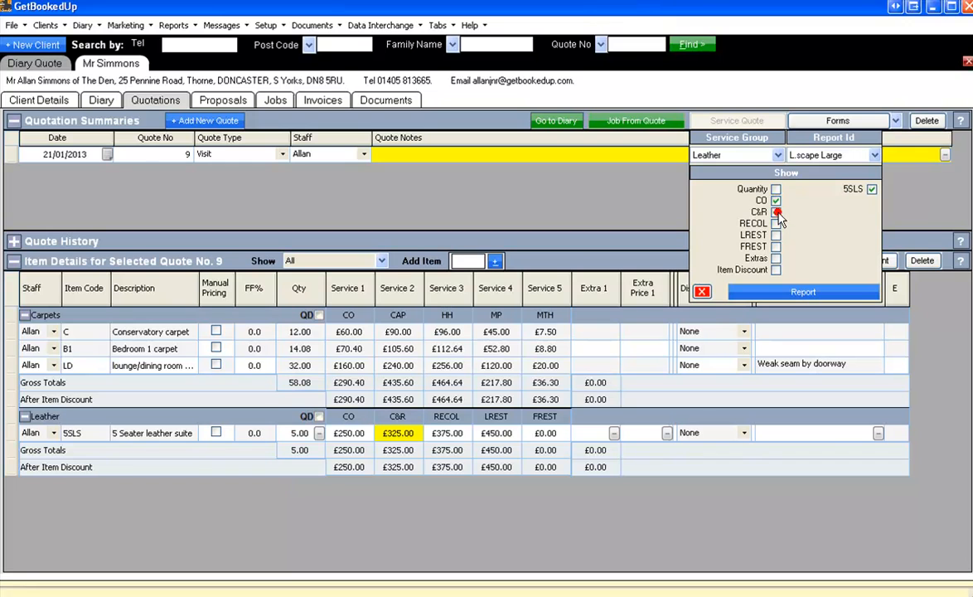
left_click(776, 213)
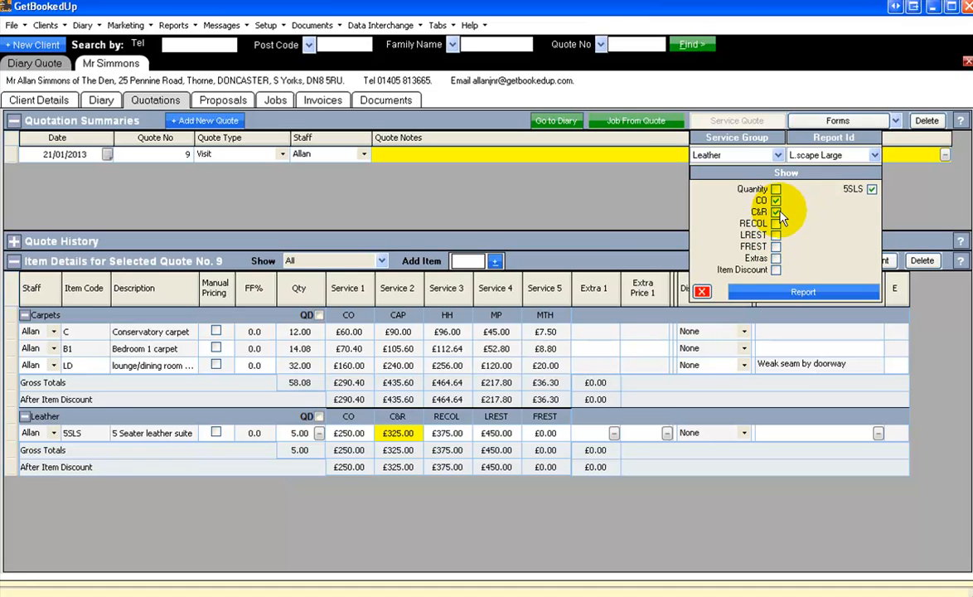
Generate the leather service quote report, review its print preview and close it.
left_click(783, 290)
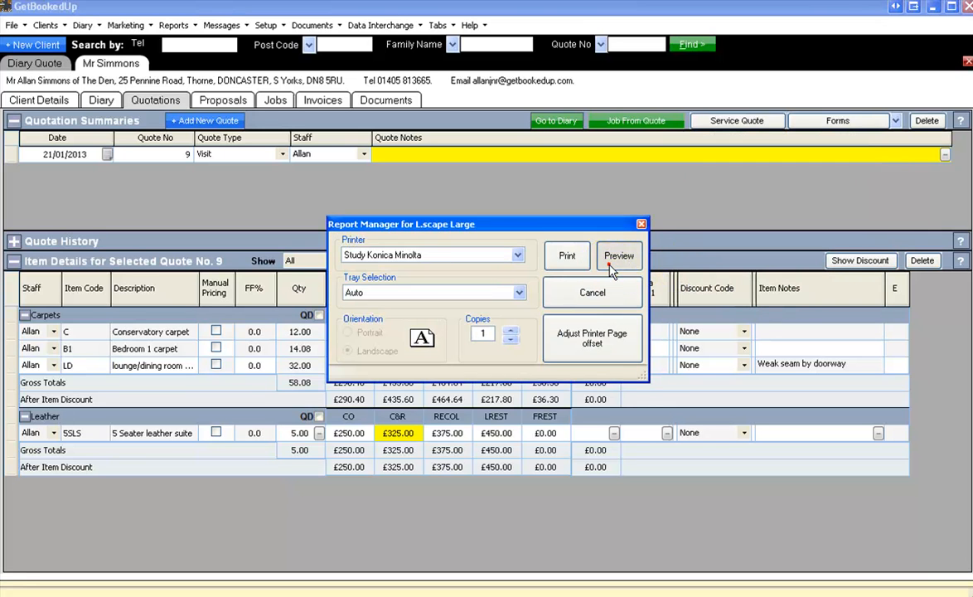
left_click(612, 260)
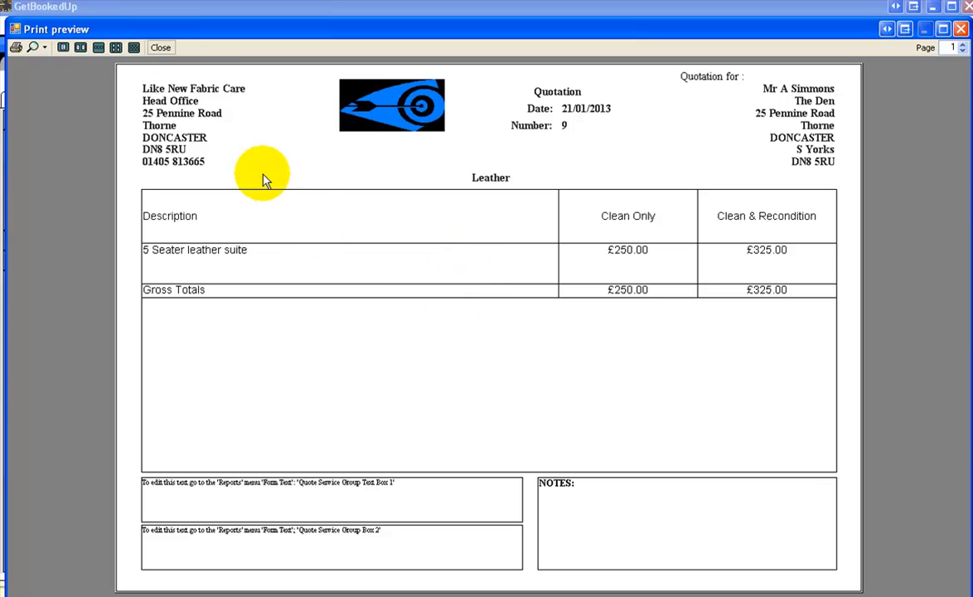
left_click(160, 47)
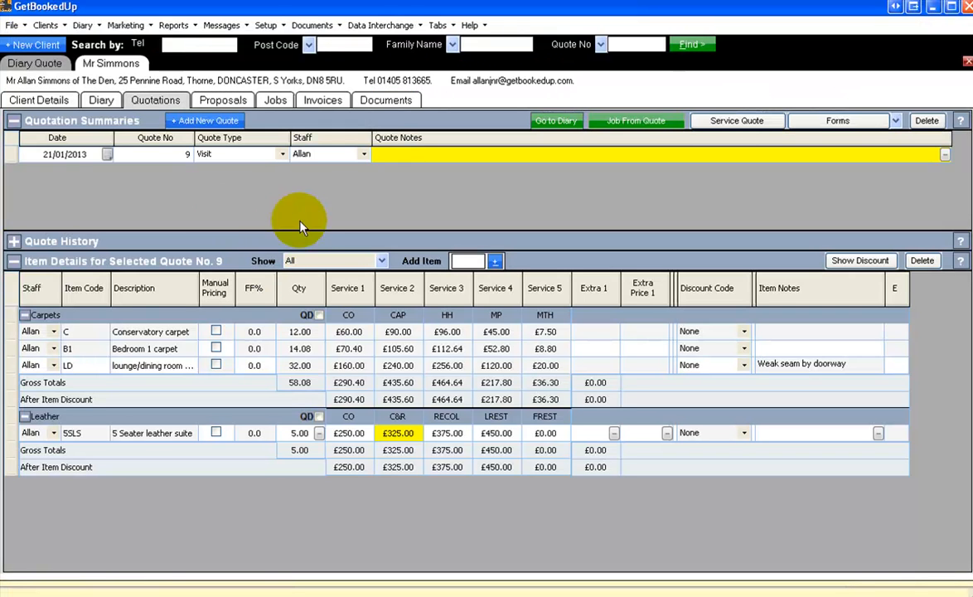